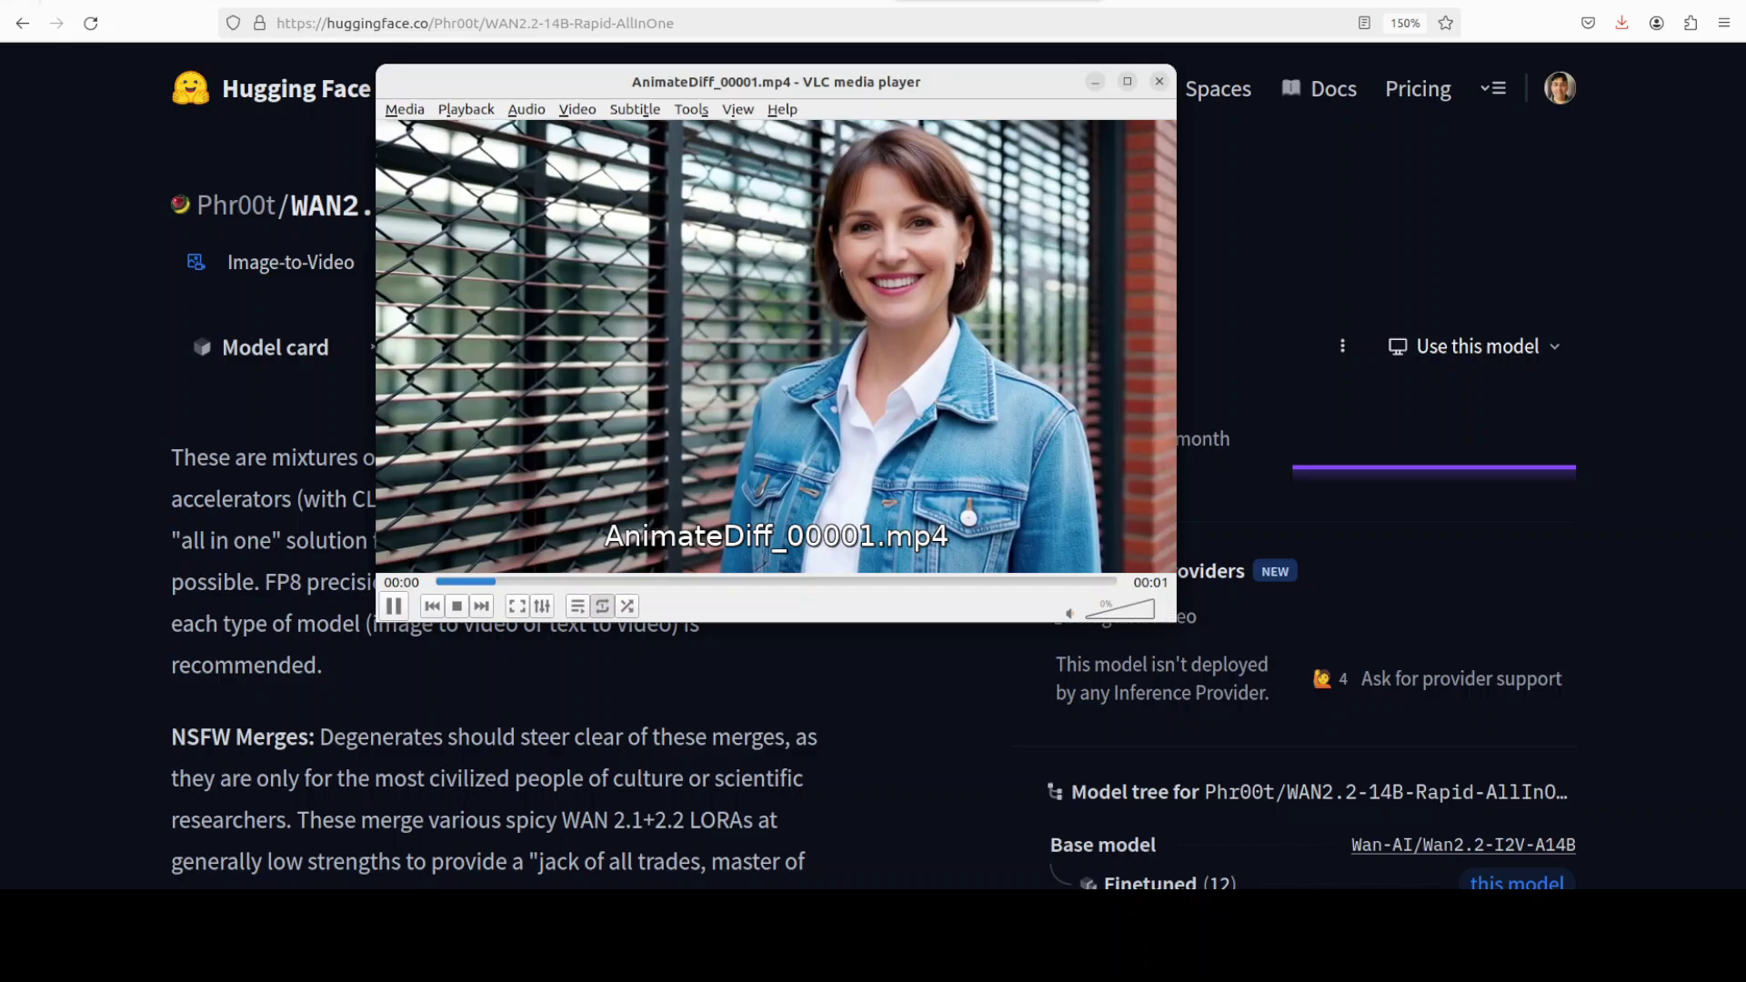
- Close the VLC video player and switch to the ComfyUI workflow tab
left_click(261, 479)
key("alt+Tab")
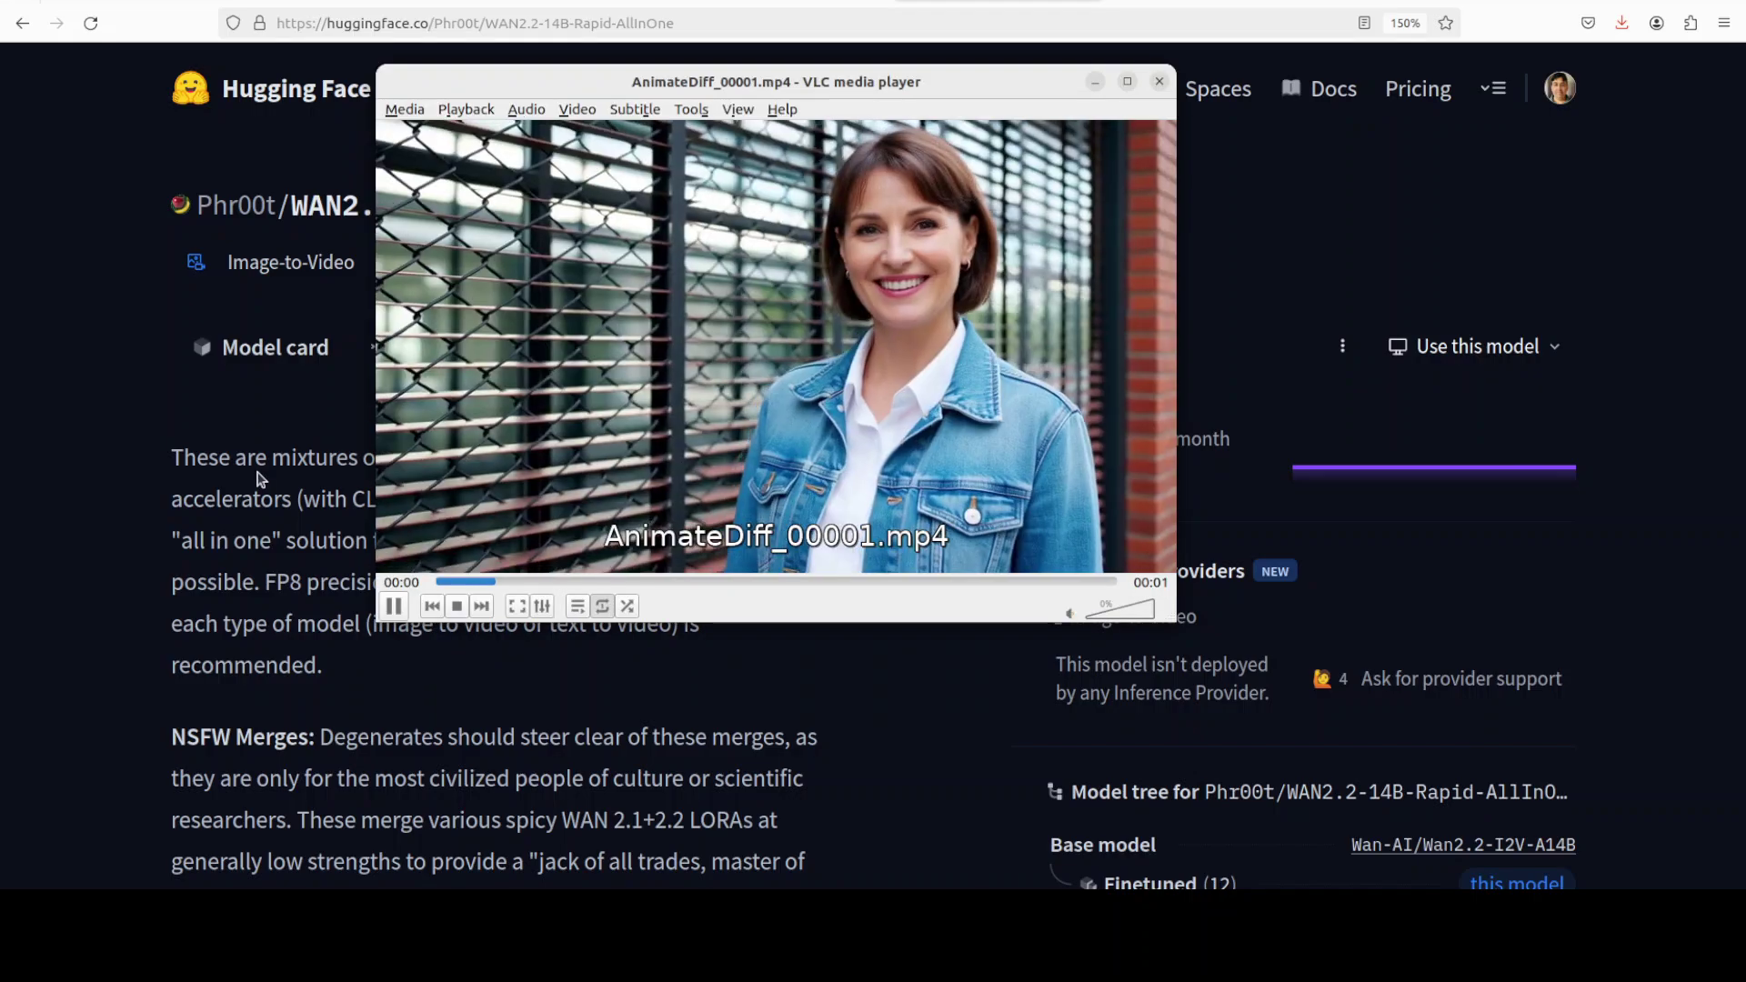
left_click(1096, 82)
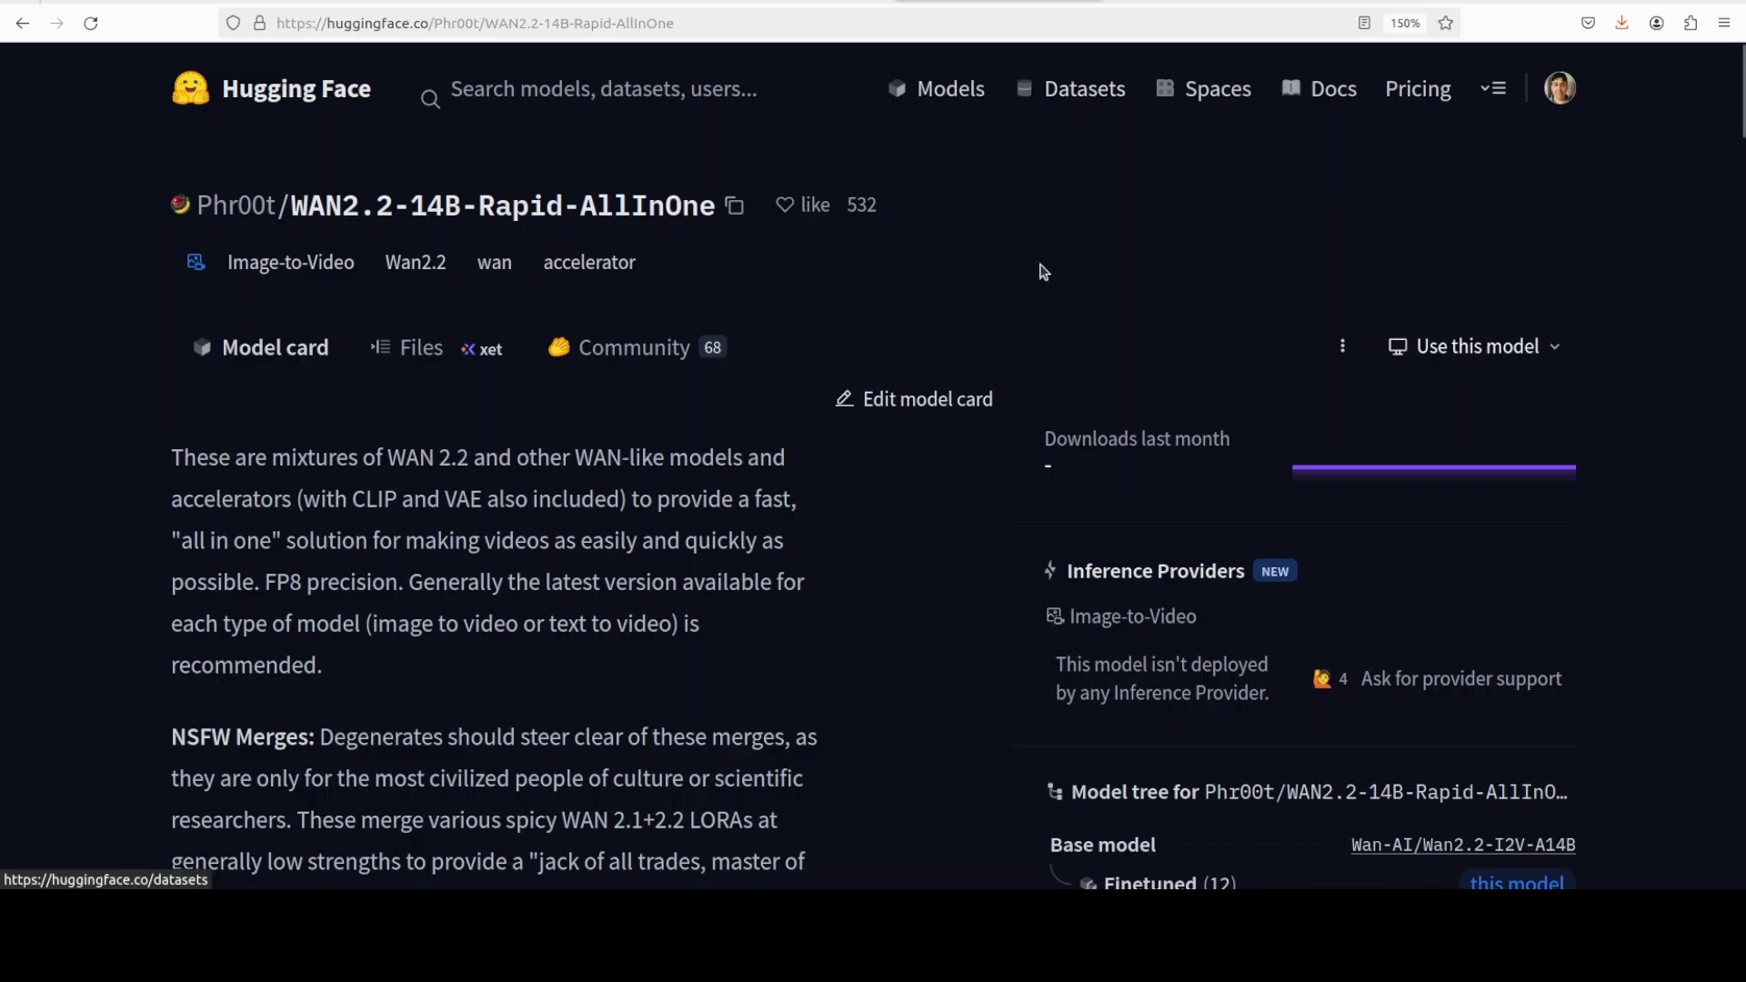
key("alt+Tab")
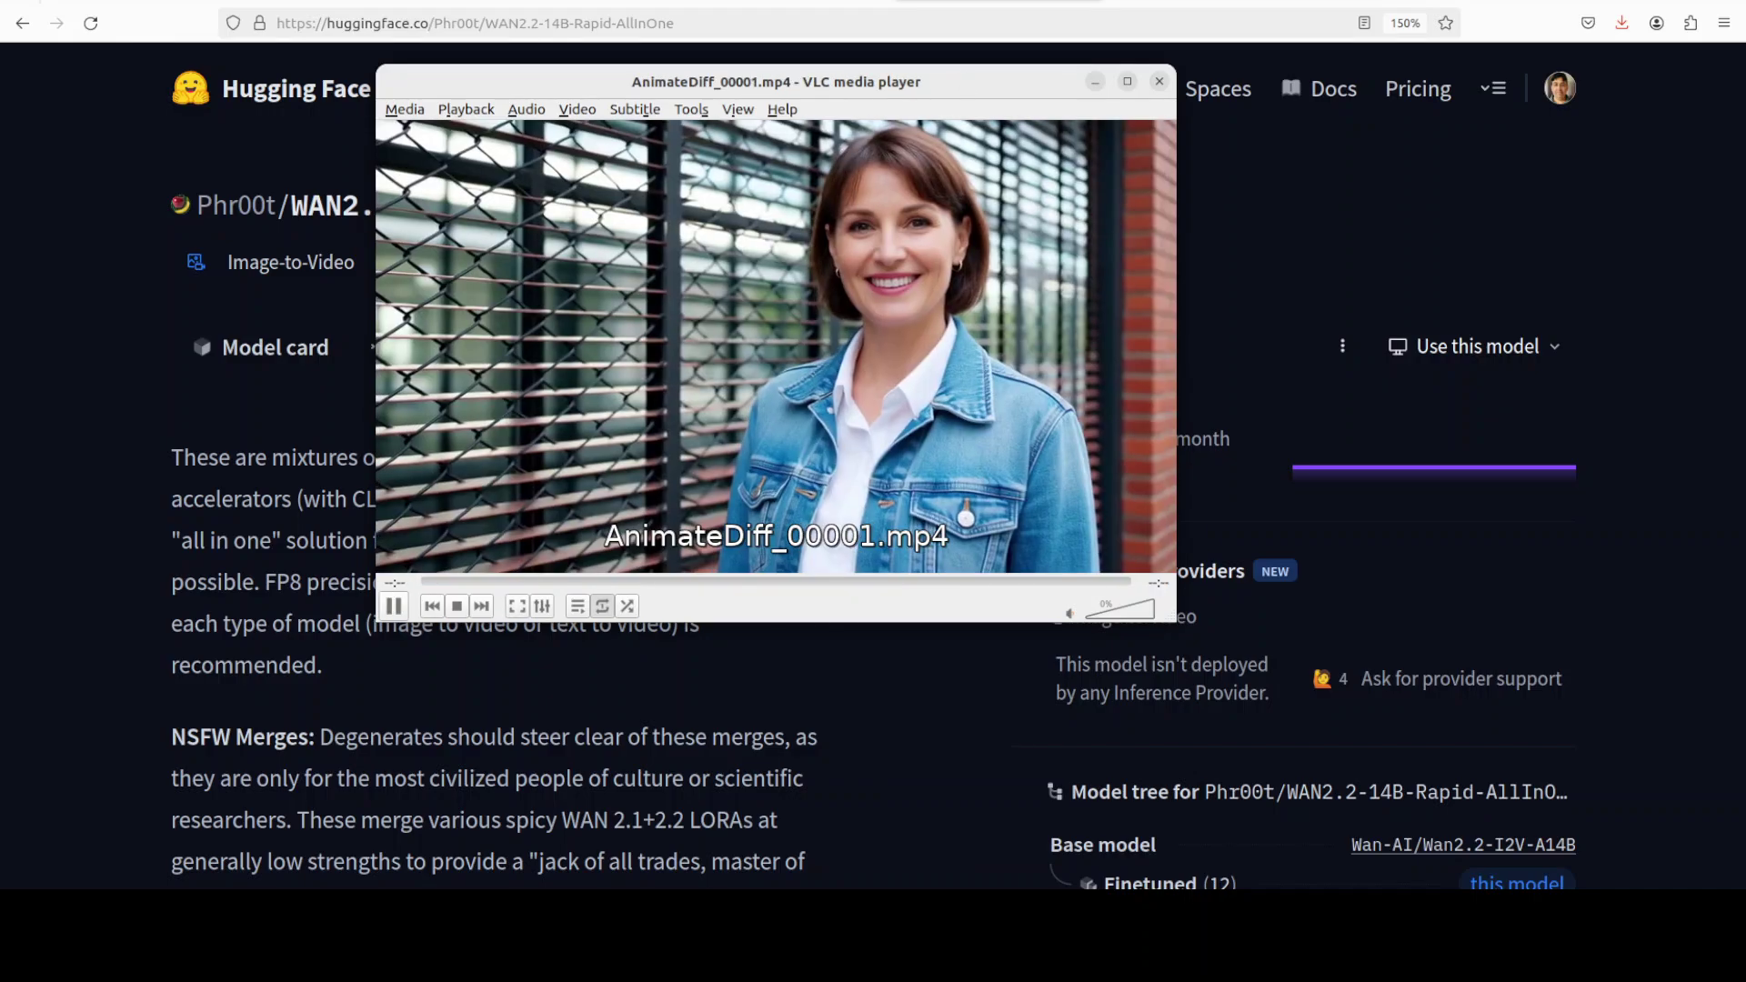
left_click(1160, 82)
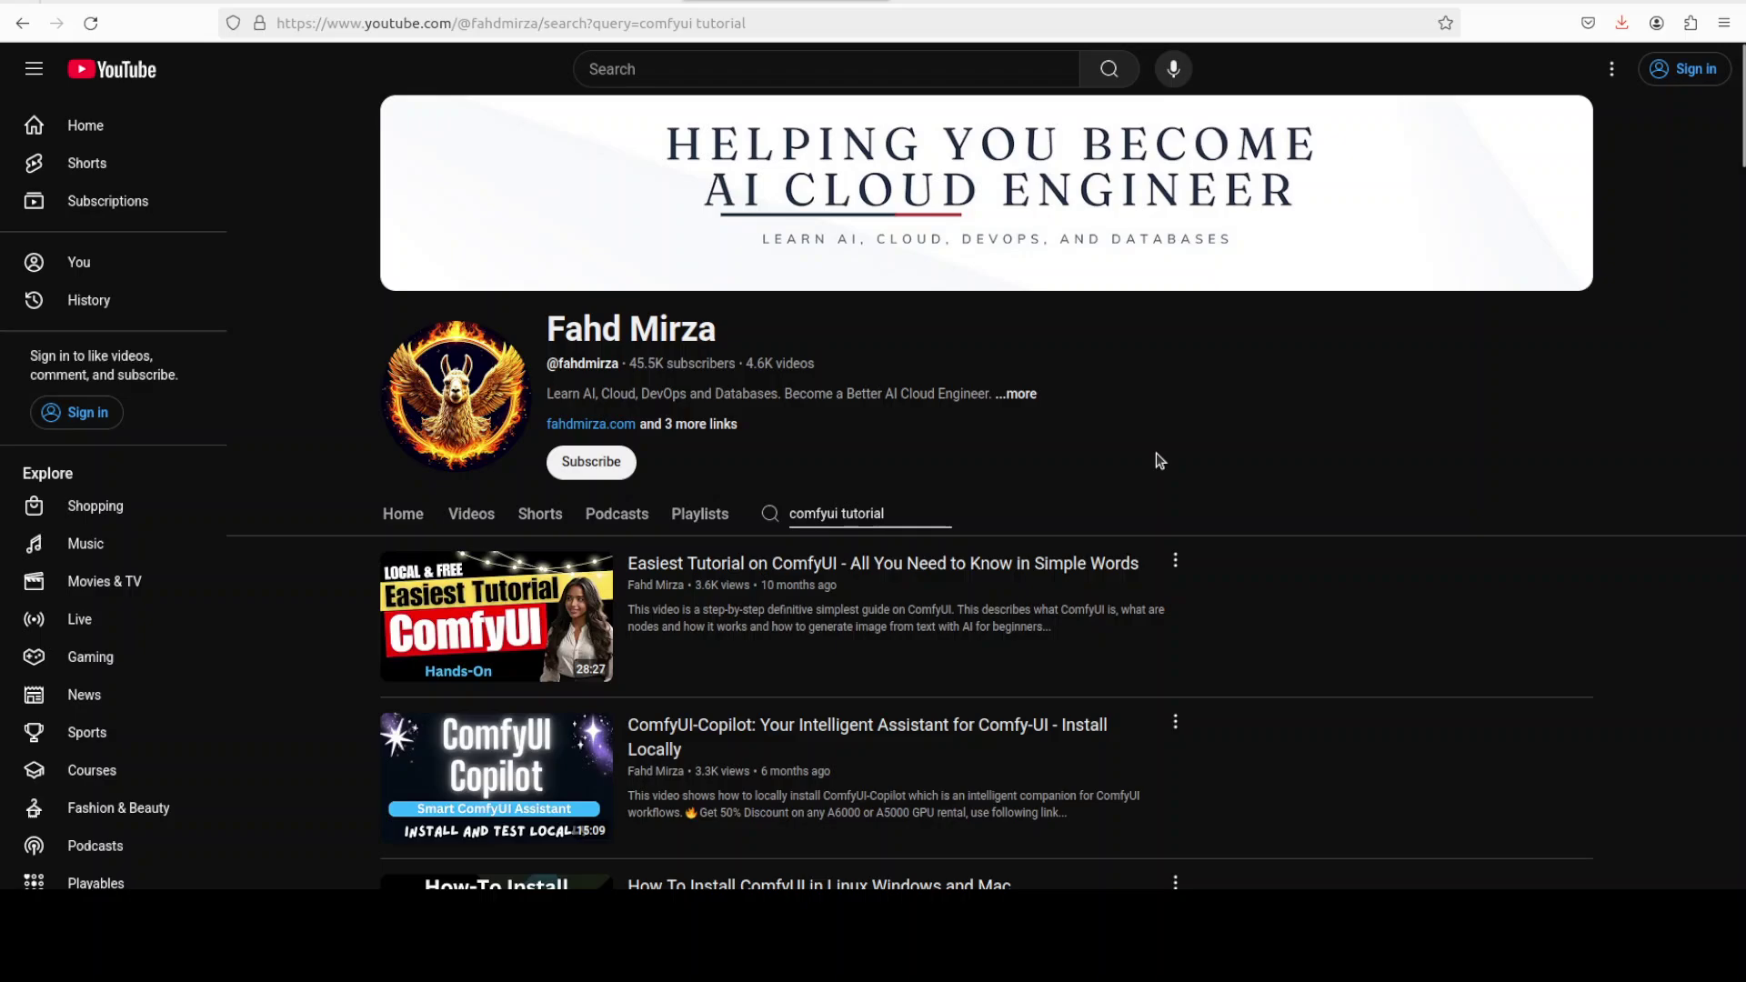
left_click(1214, 2)
- Bring the nvidia-smi terminal forward, then go to the WAN2.2-14B-Rapid-AllInOne Hugging Face tab
key("alt+Tab")
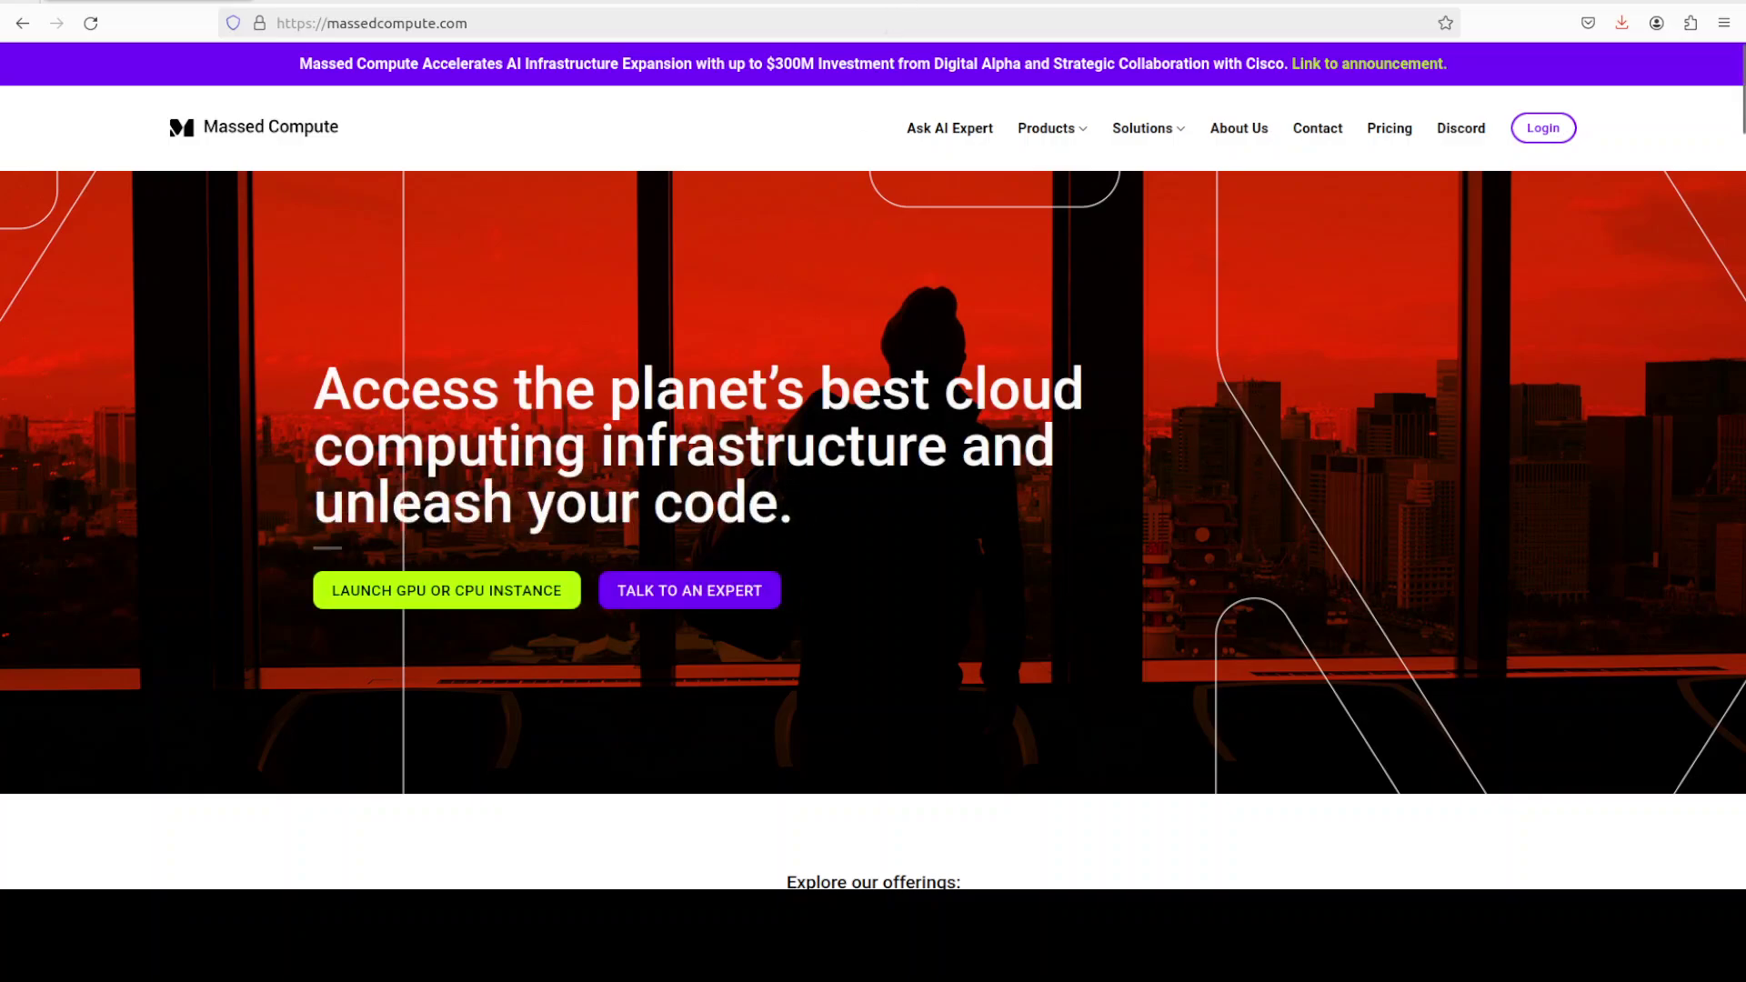
key("ctrl+Tab")
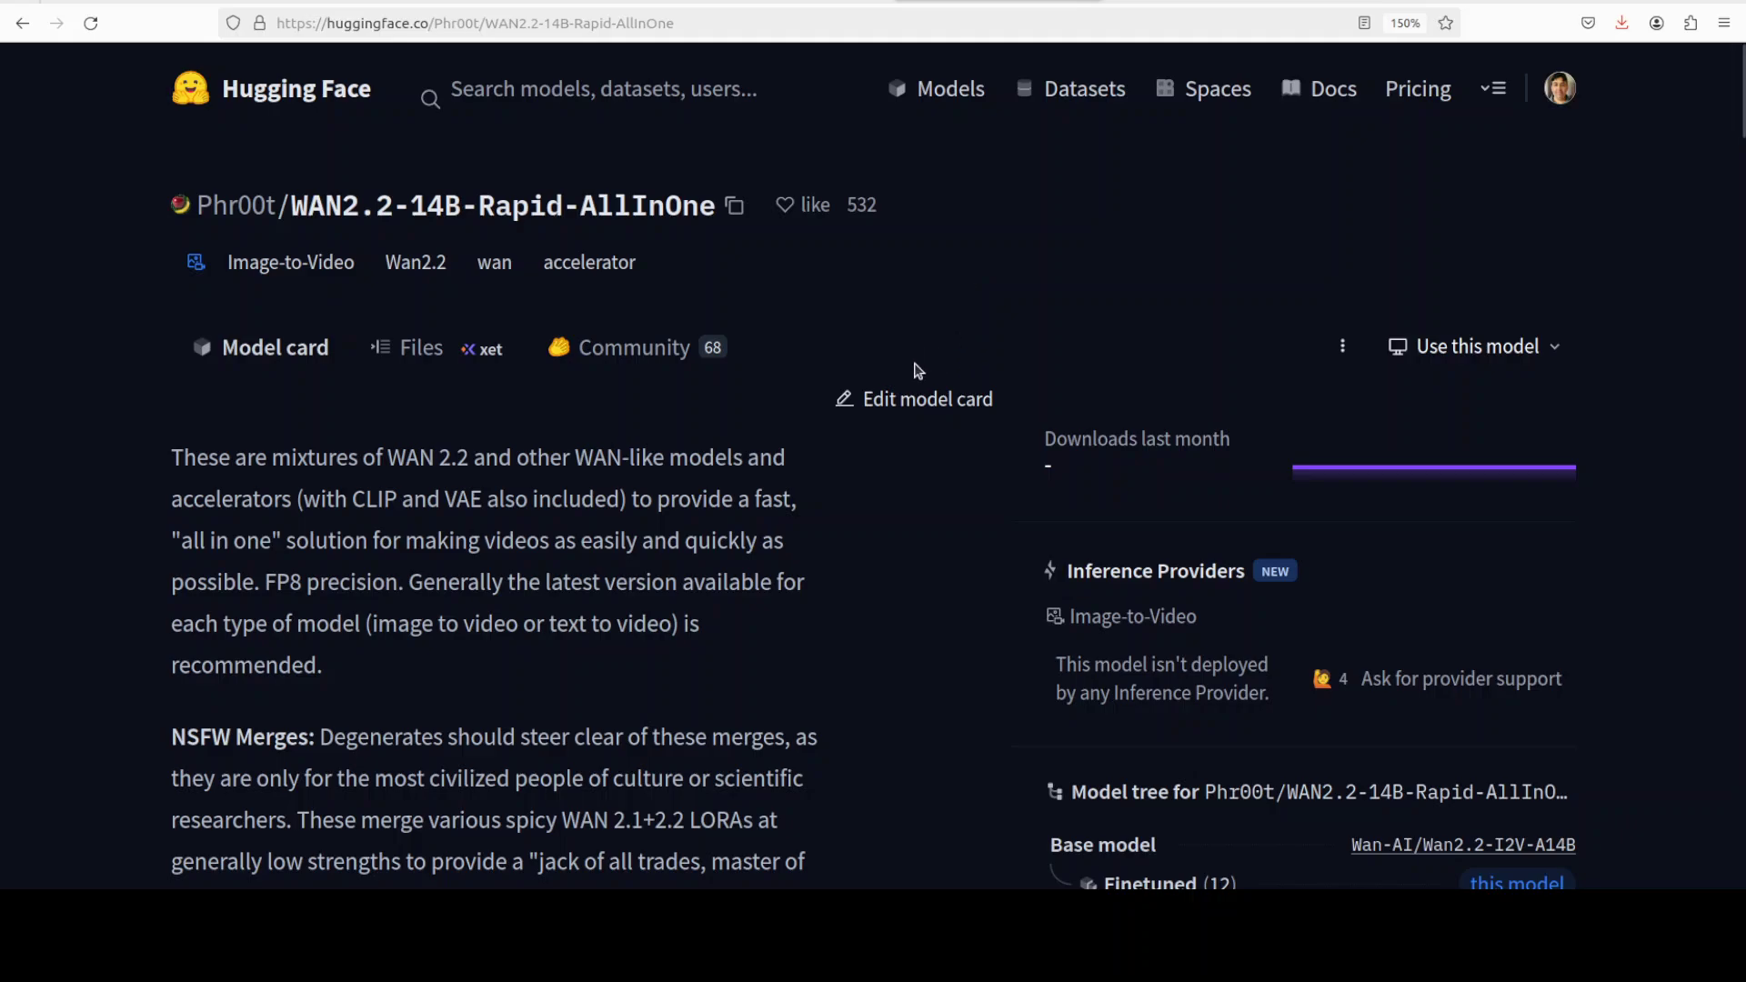
- Open the WAN2.2-14B-Rapid-AllInOne file list, glancing at the YouTube search tabs in between
left_click(421, 349)
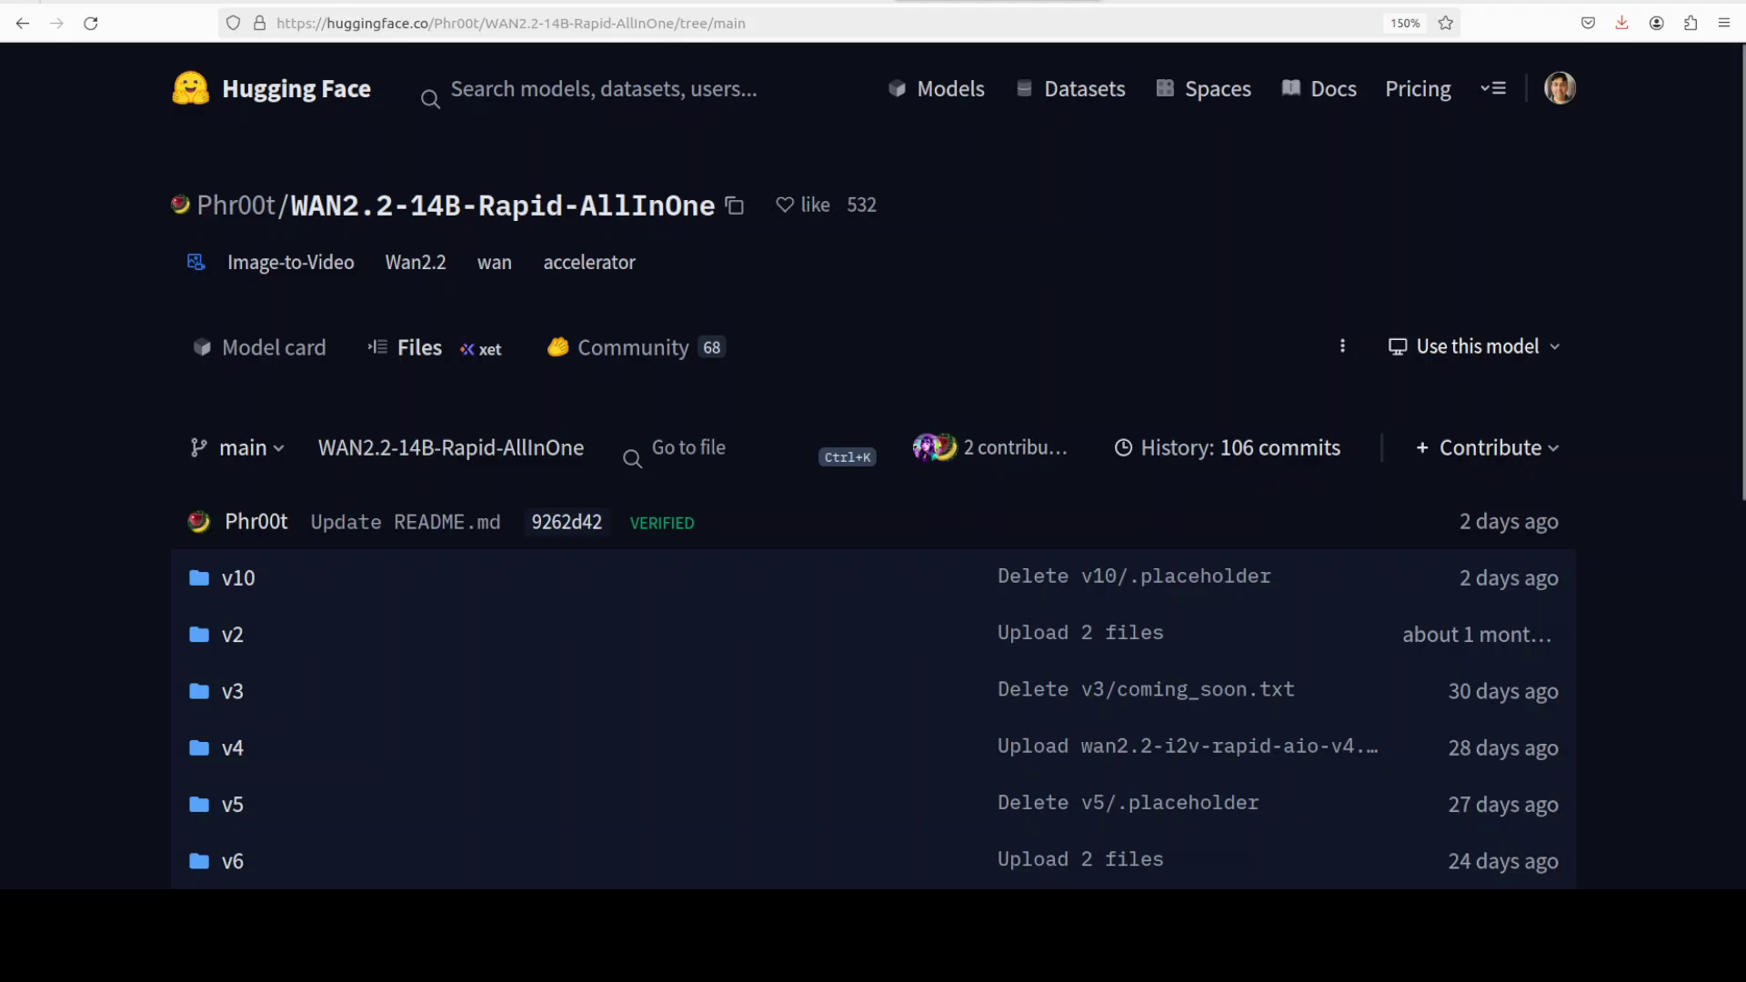
key("ctrl+shift+Tab")
mouse_move(816, 642)
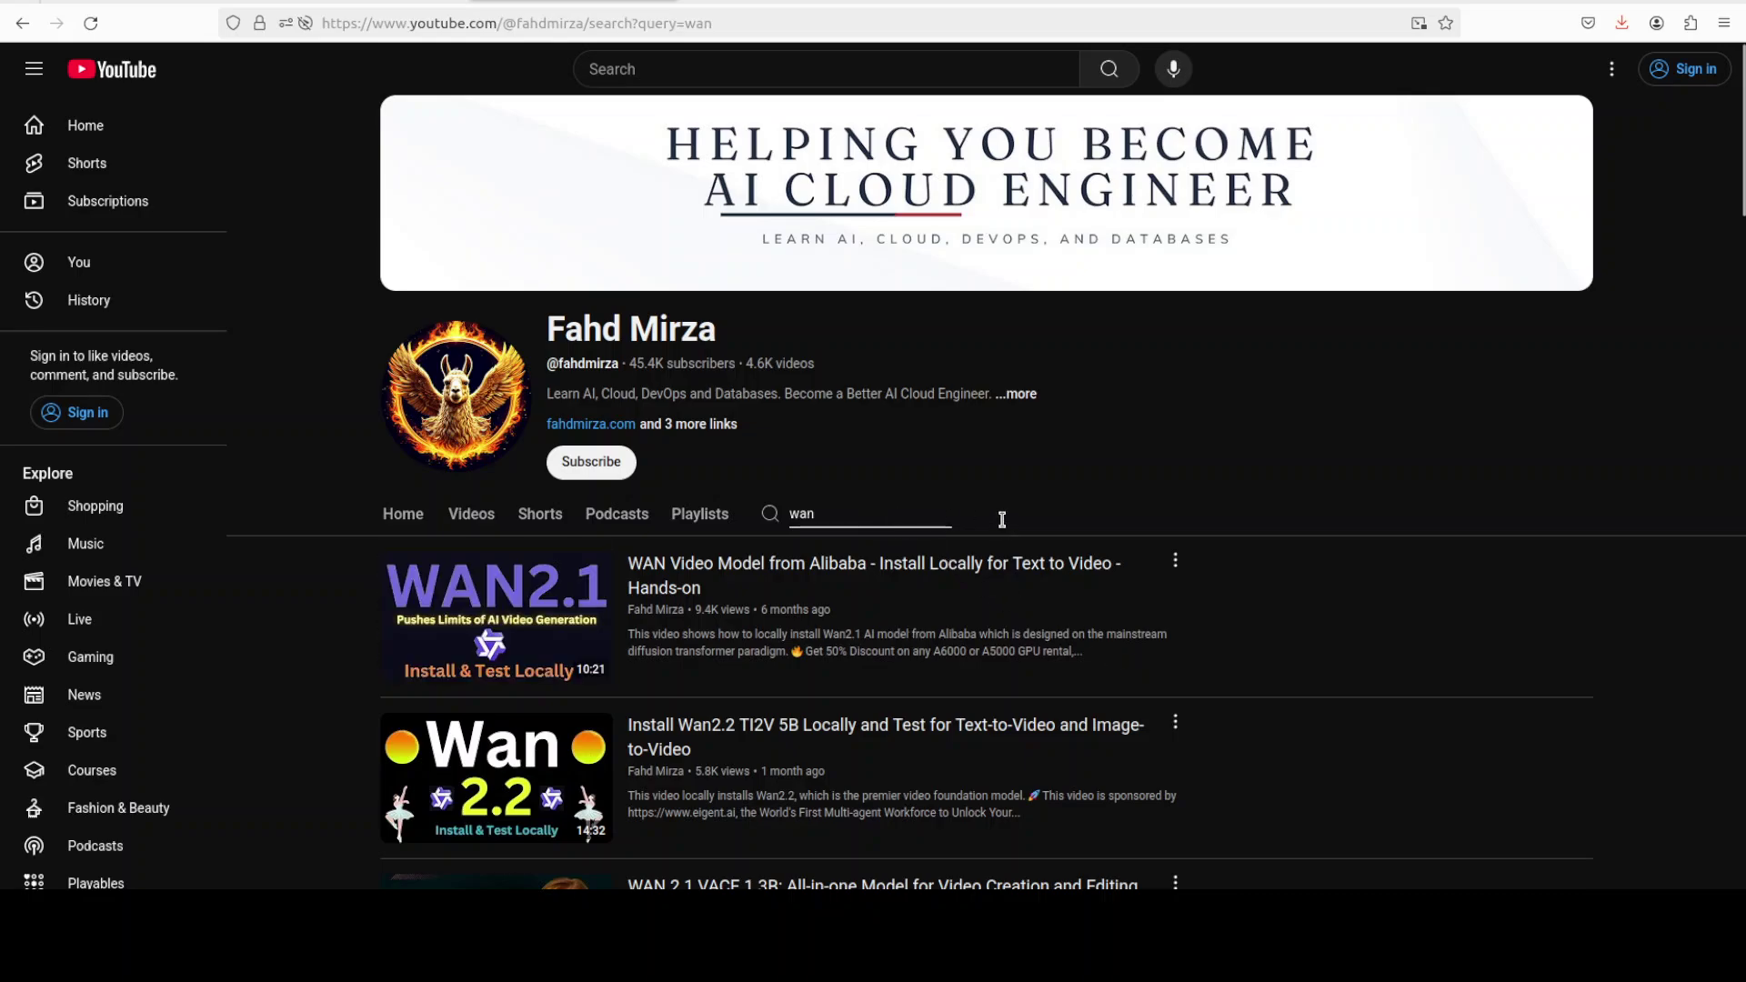
left_click(971, 2)
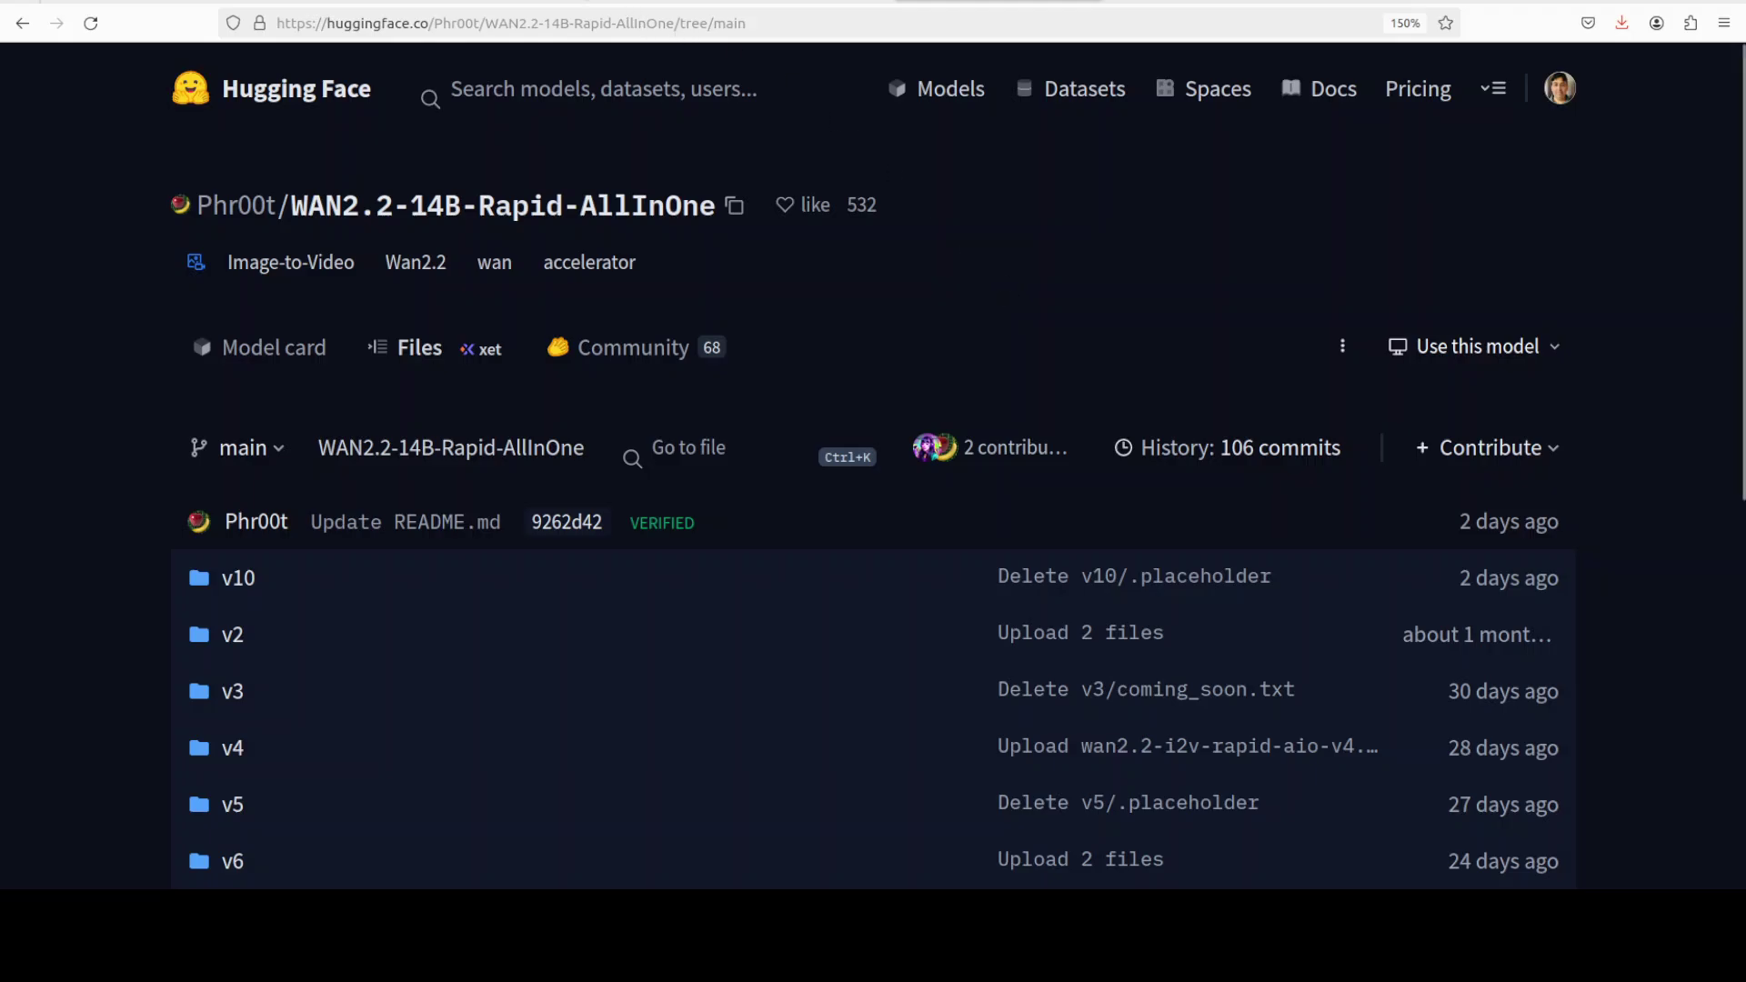
key("ctrl+Tab")
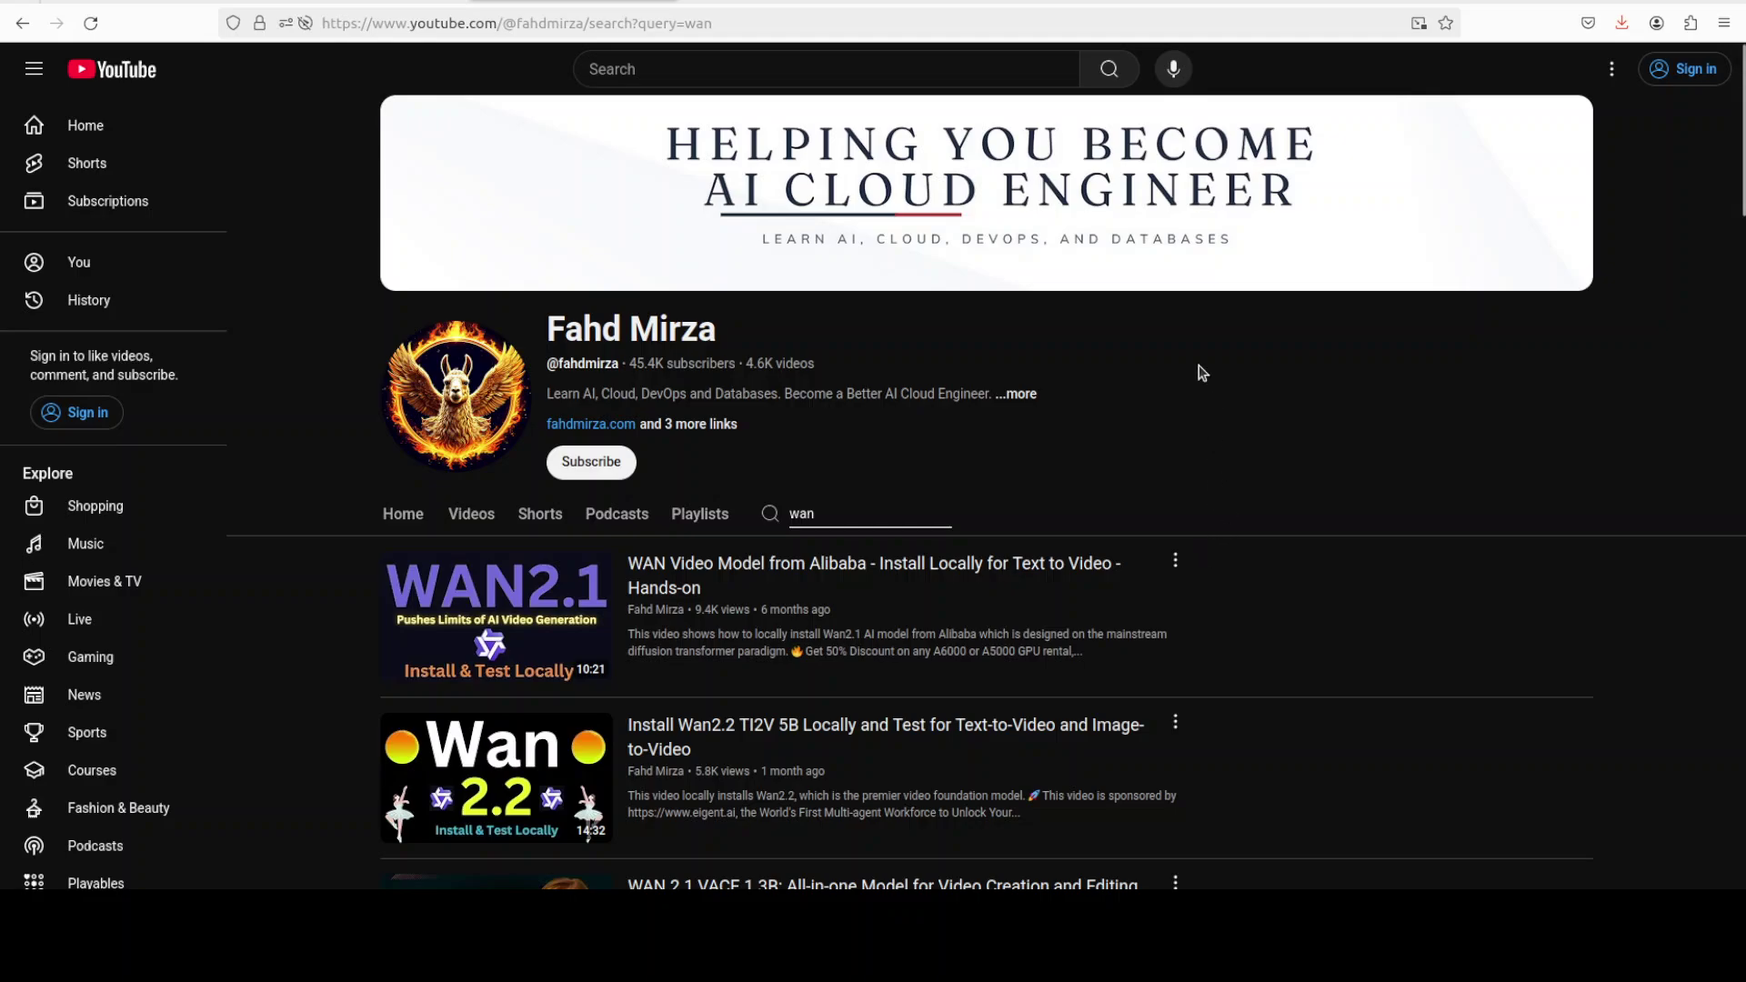
left_click(967, 2)
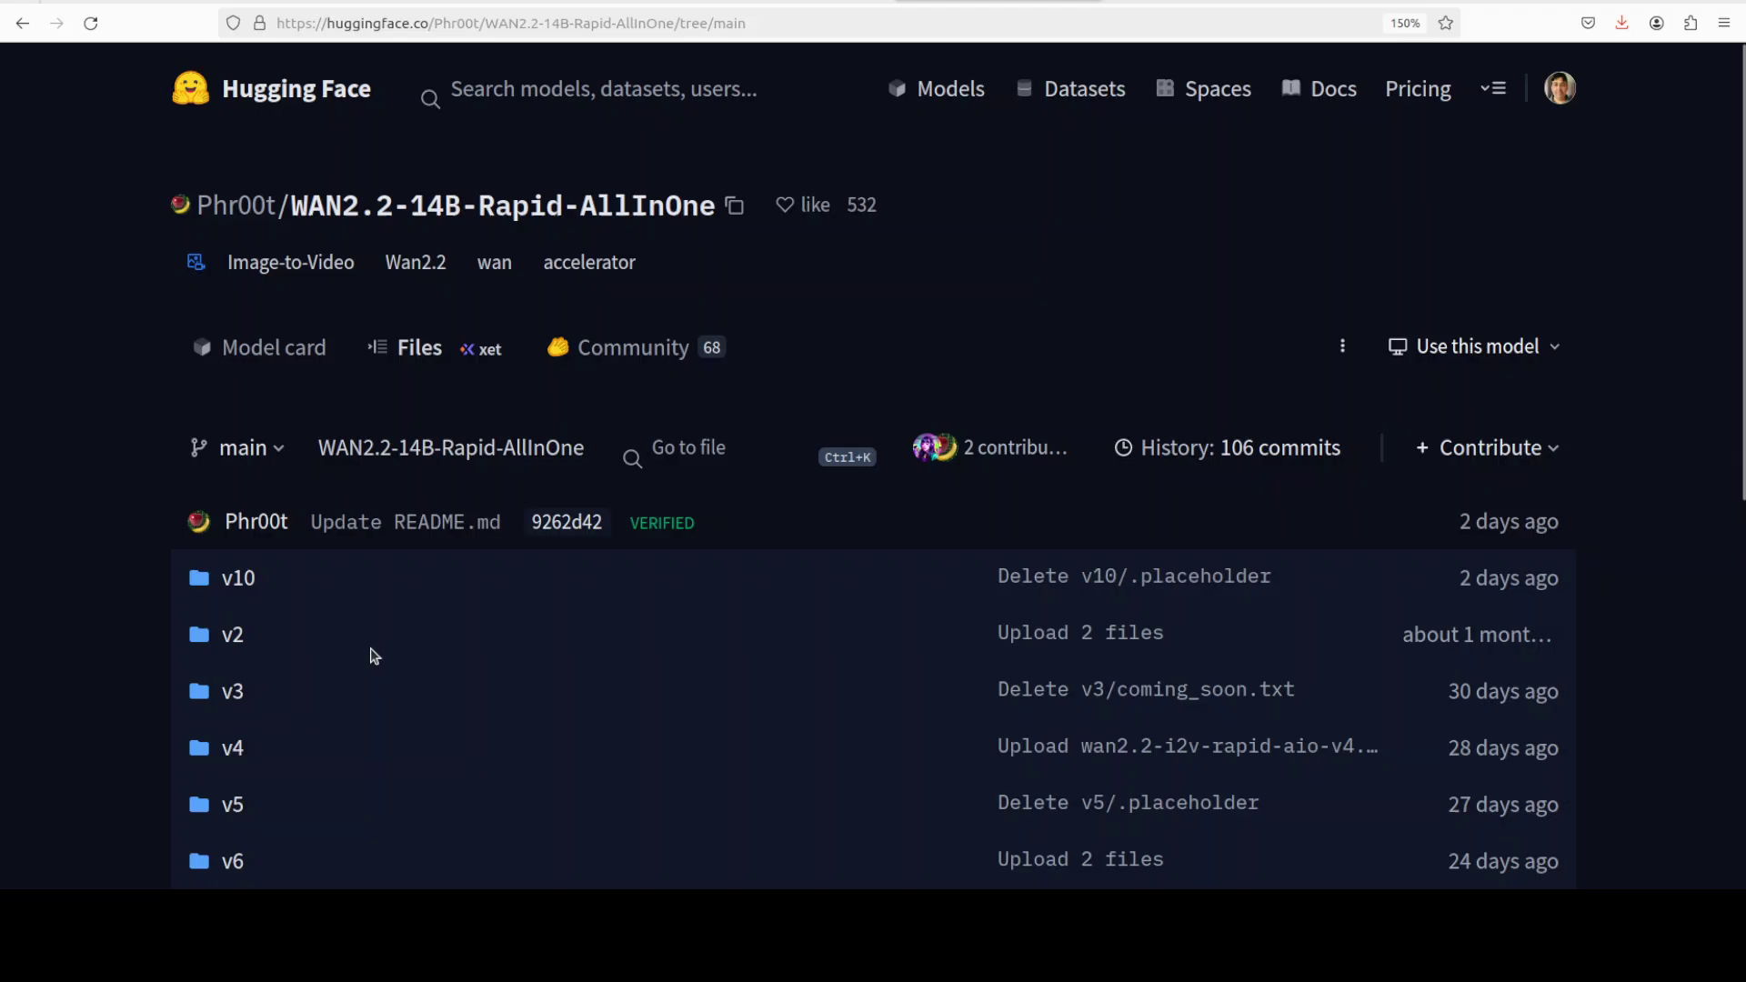
- Browse the v10 folder, then read the model card's NSFW Merges section
left_click(244, 585)
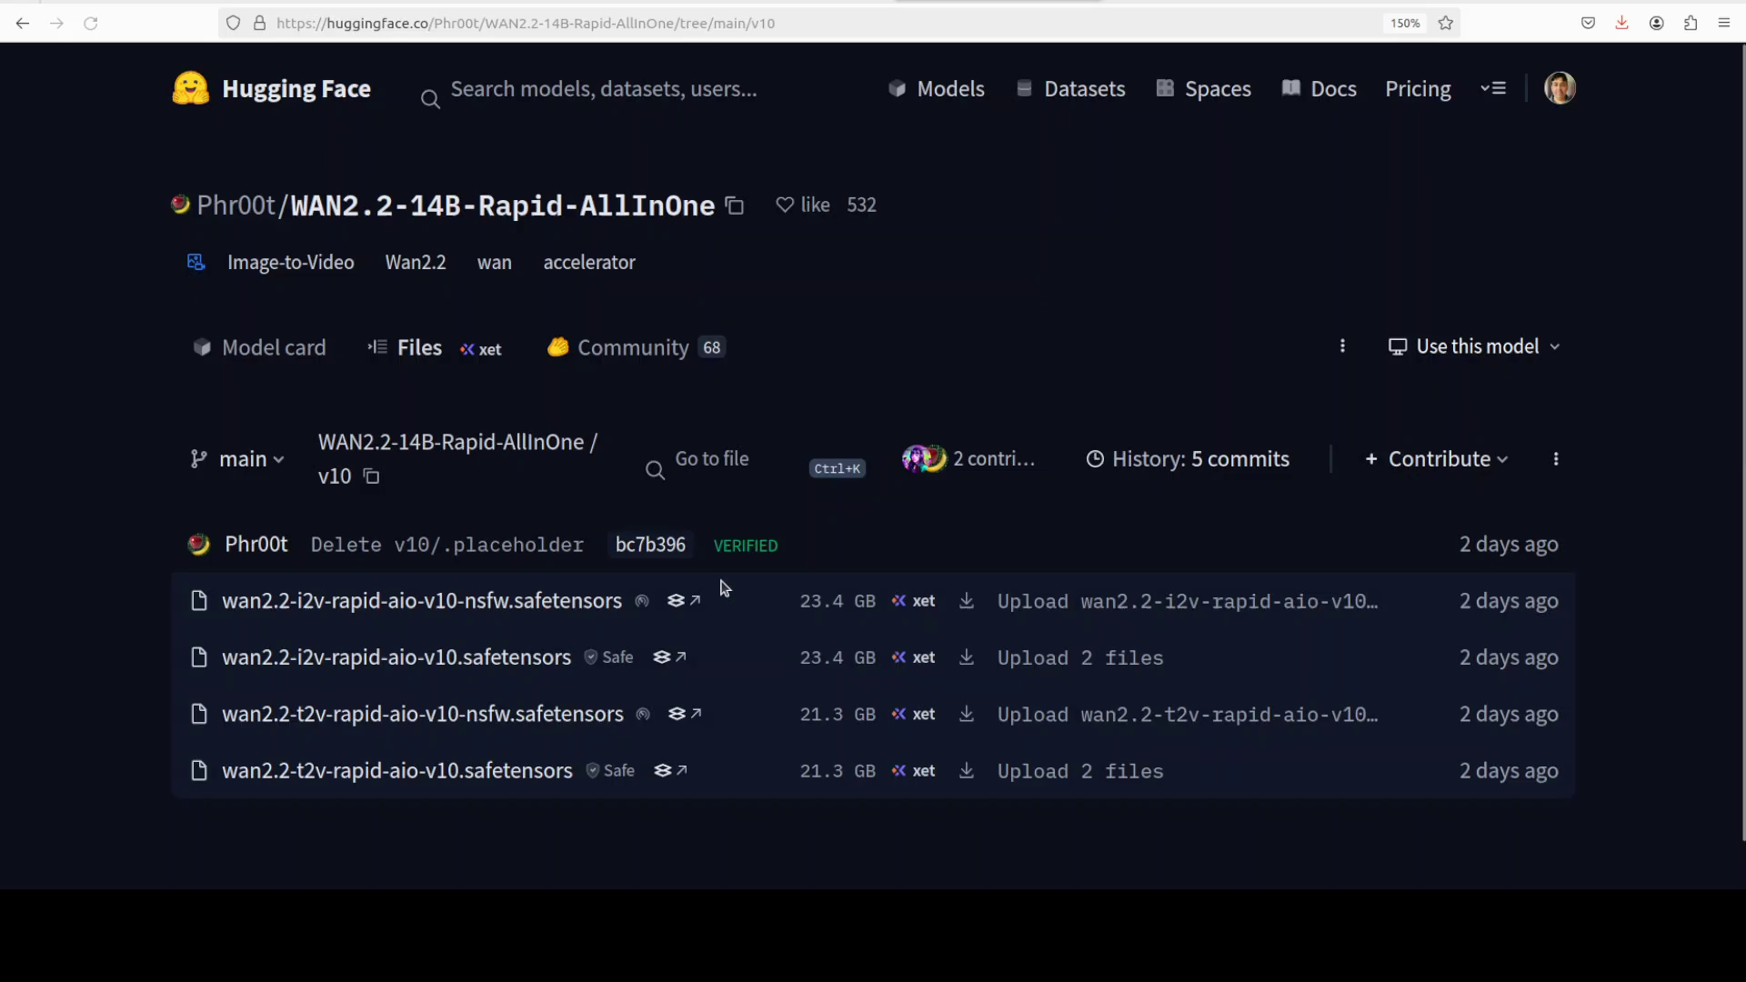
scroll(813, 607, "down", 1)
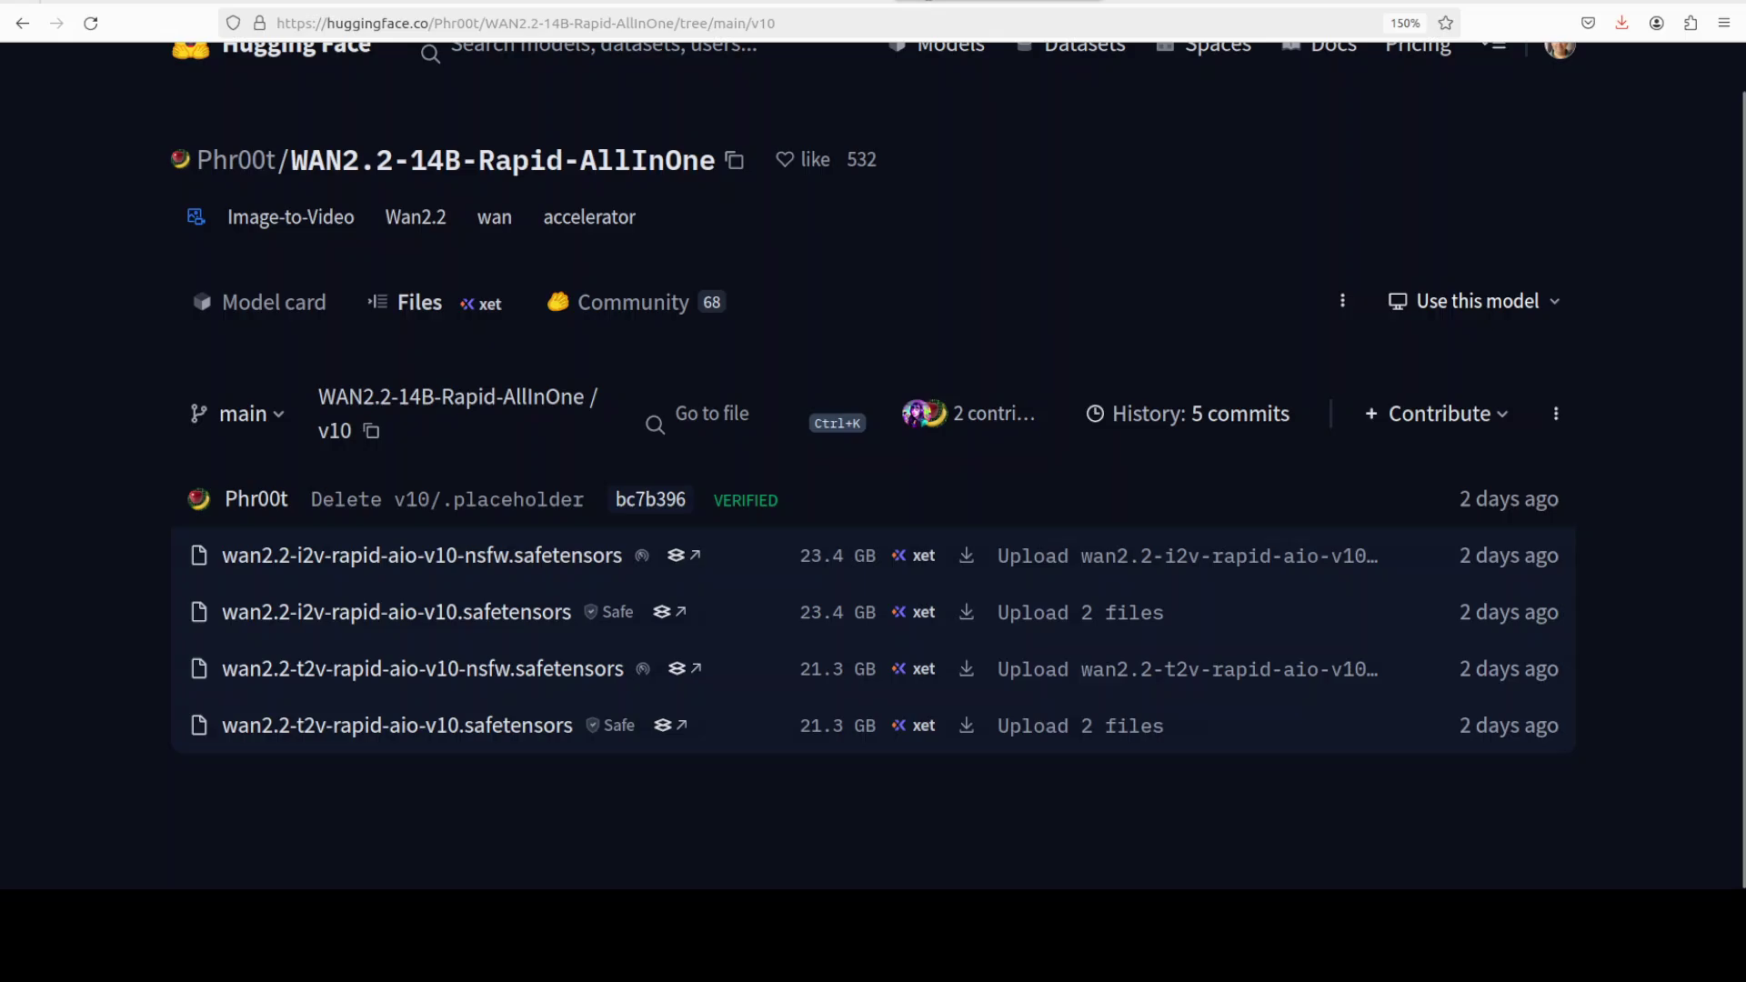
left_click(342, 380)
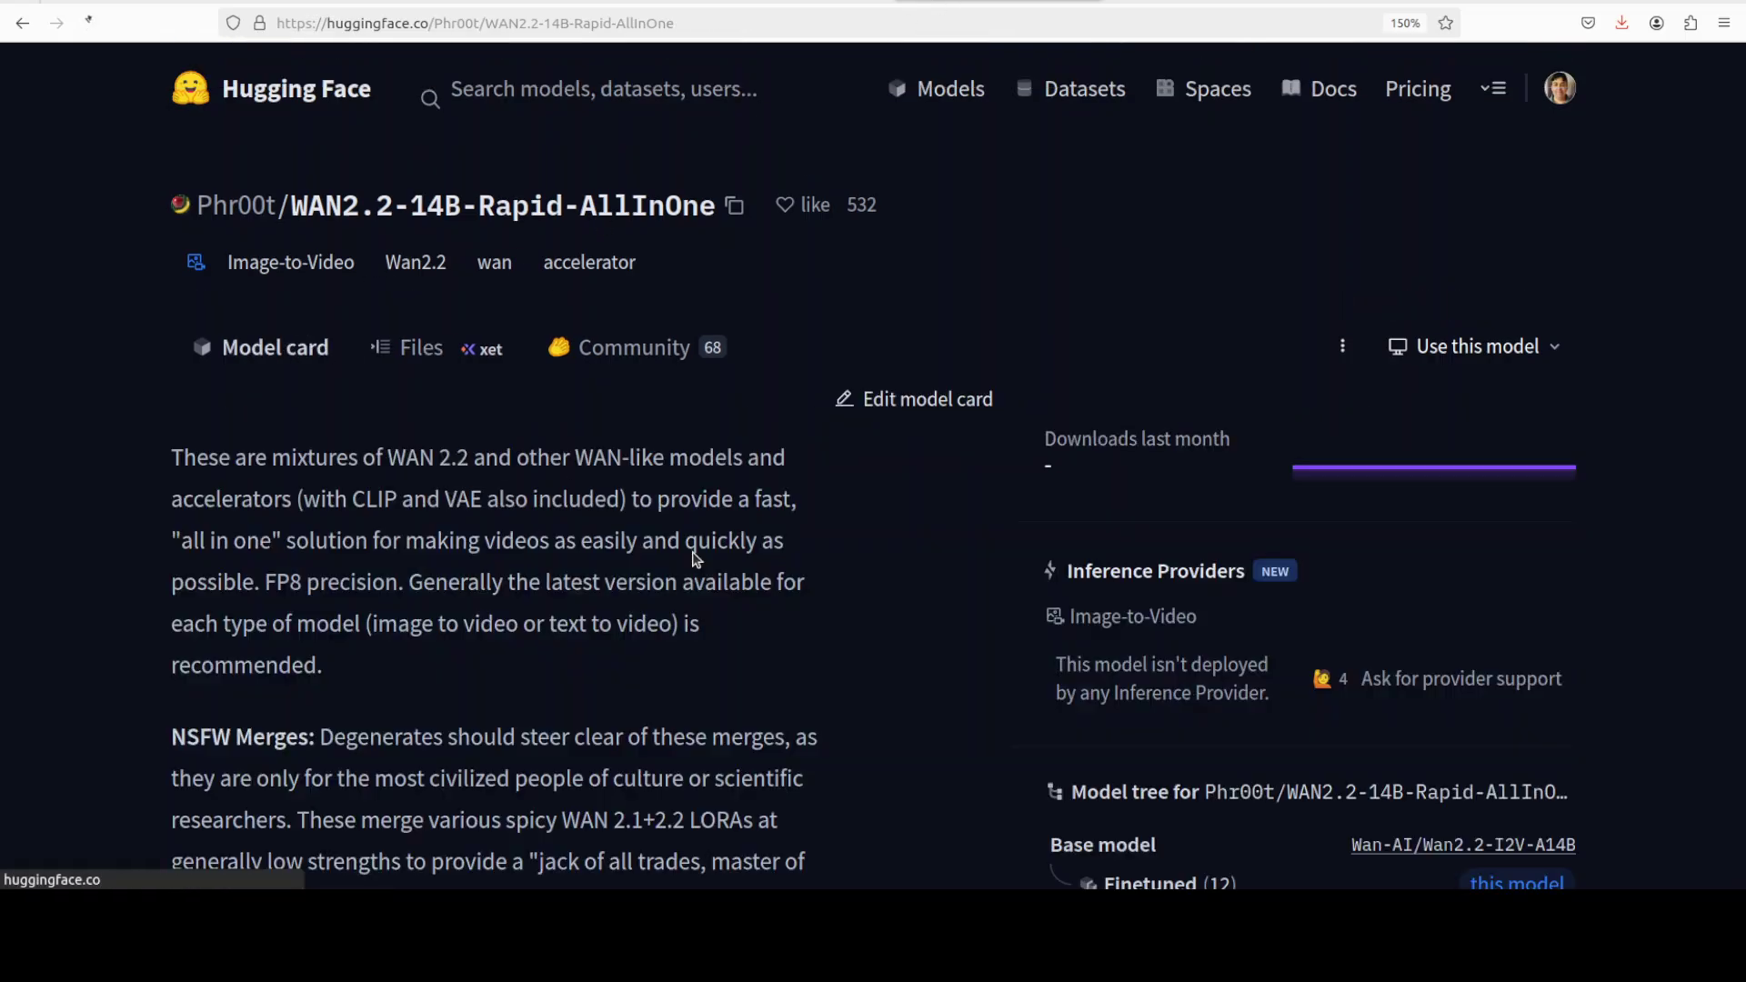
scroll(776, 593, "down", 4)
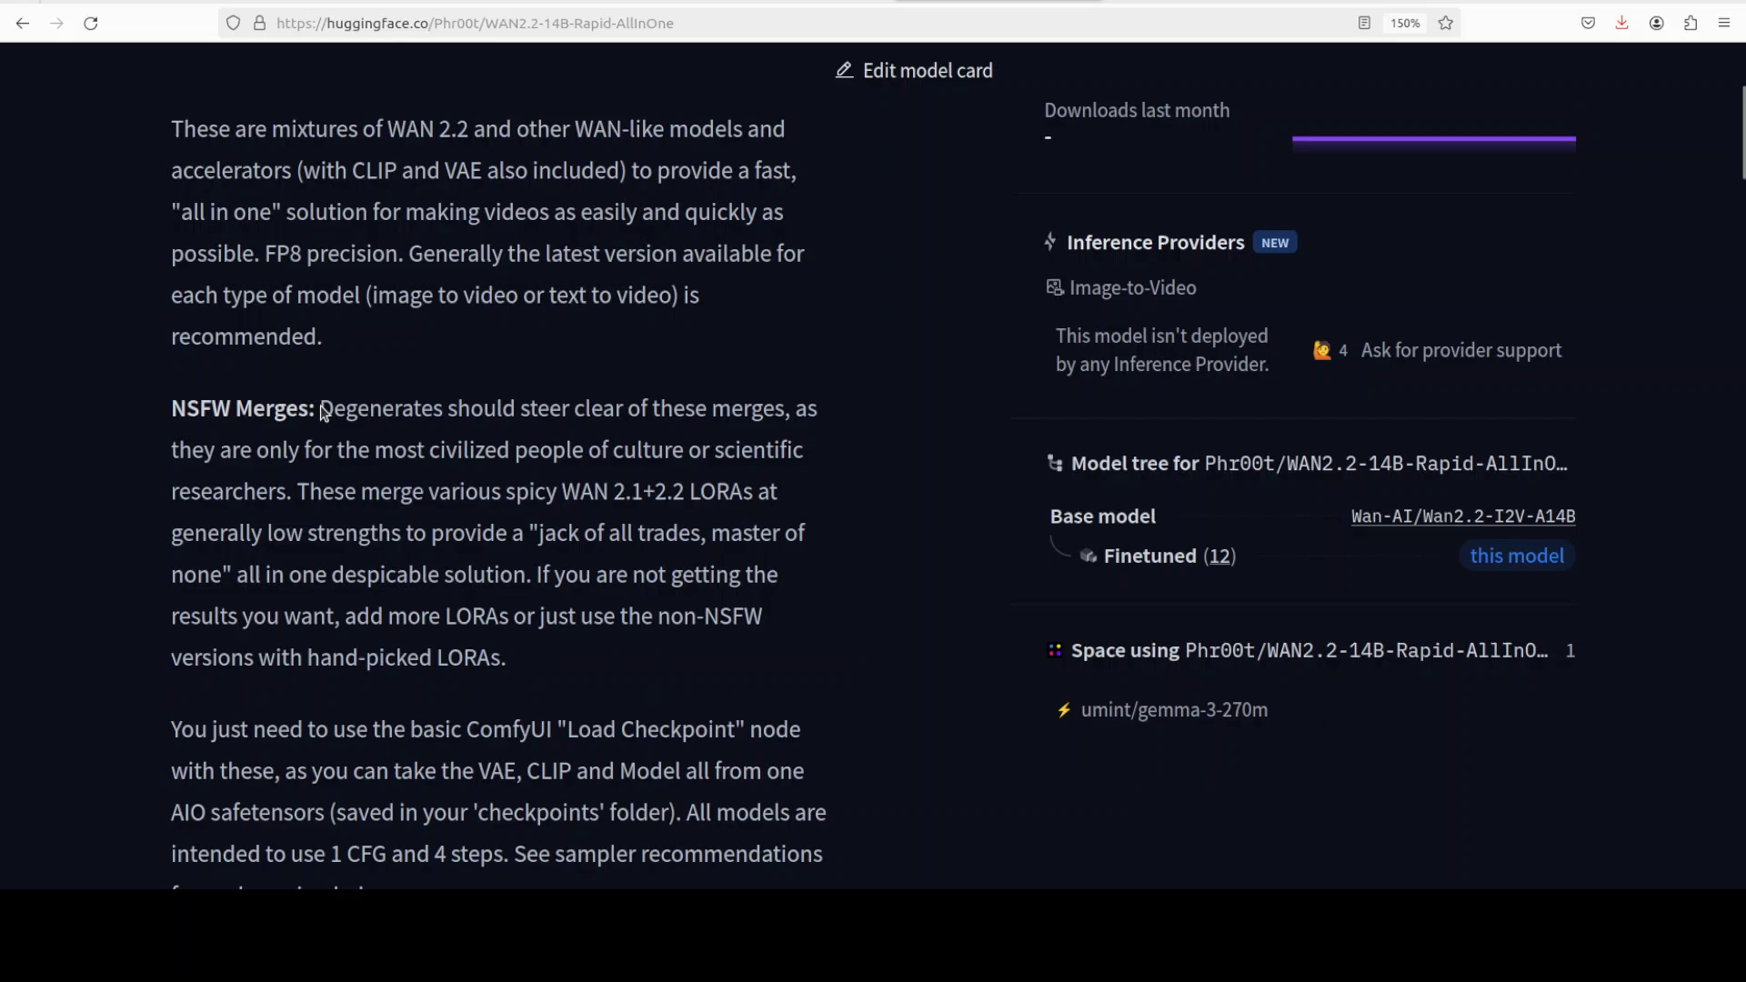
left_click_drag(171, 410, 619, 496)
left_click(348, 412)
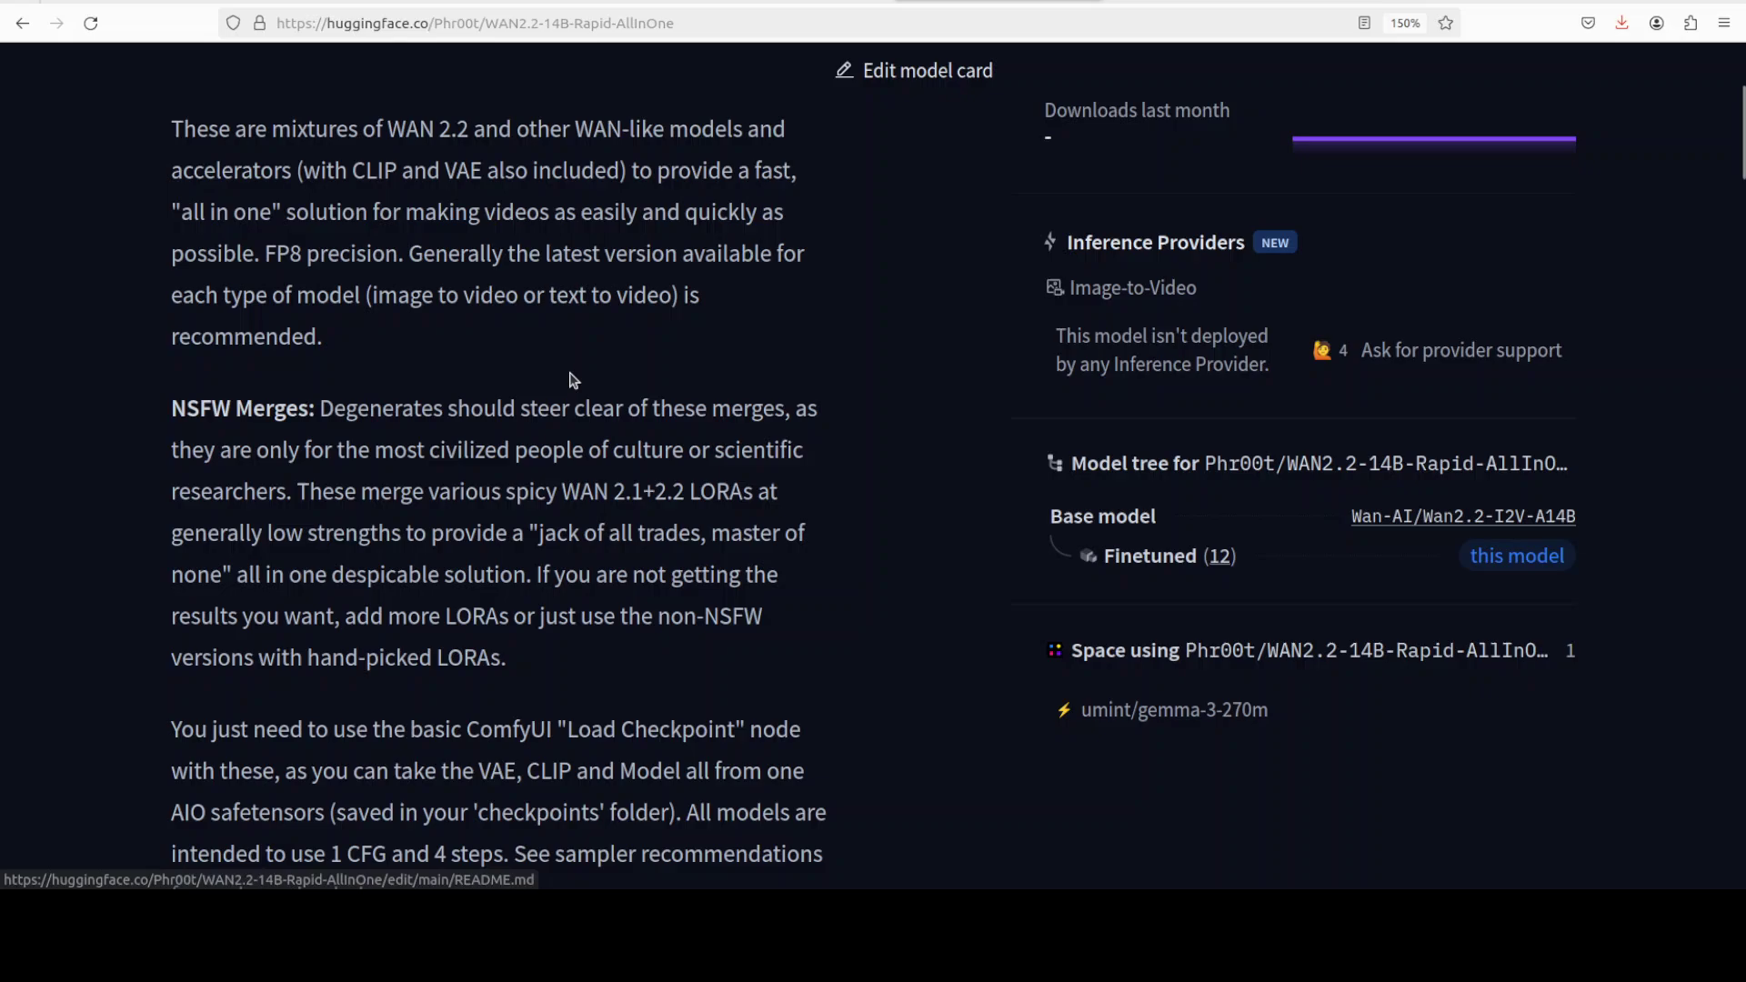
scroll(496, 395, "up", 3)
- Check that the t2v v10 model would save to ComfyUI/models/checkpoints, then cancel the download
left_click(421, 348)
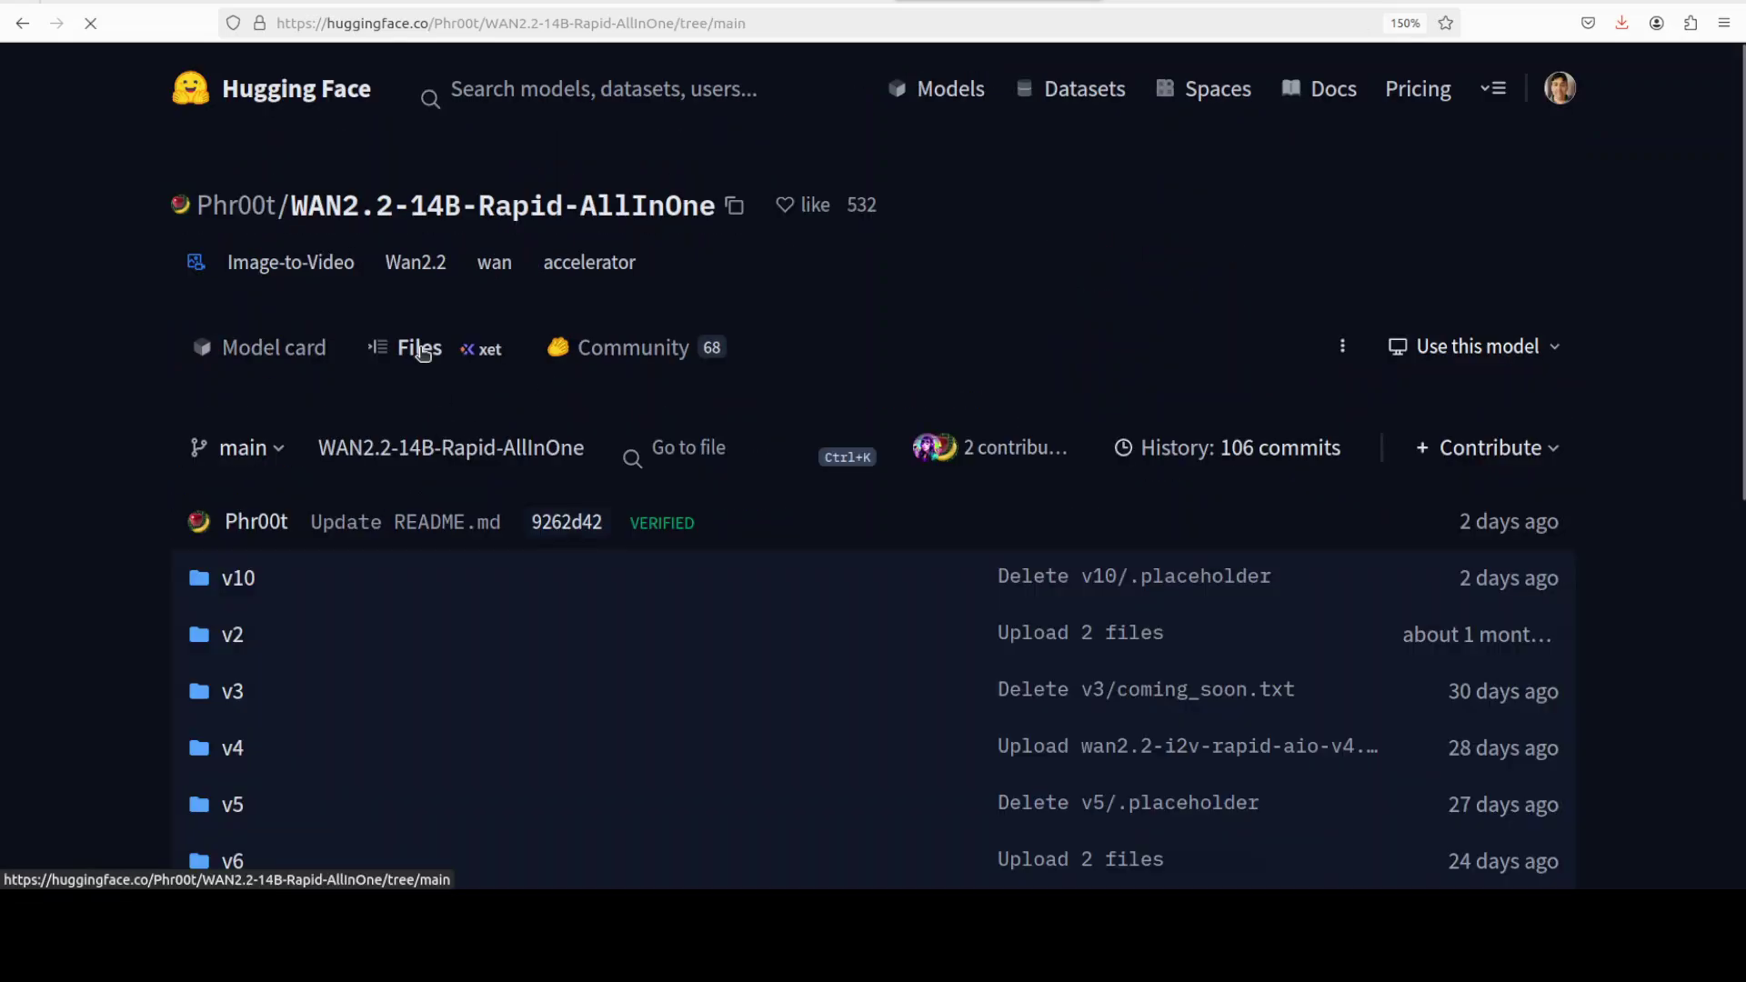
left_click(234, 583)
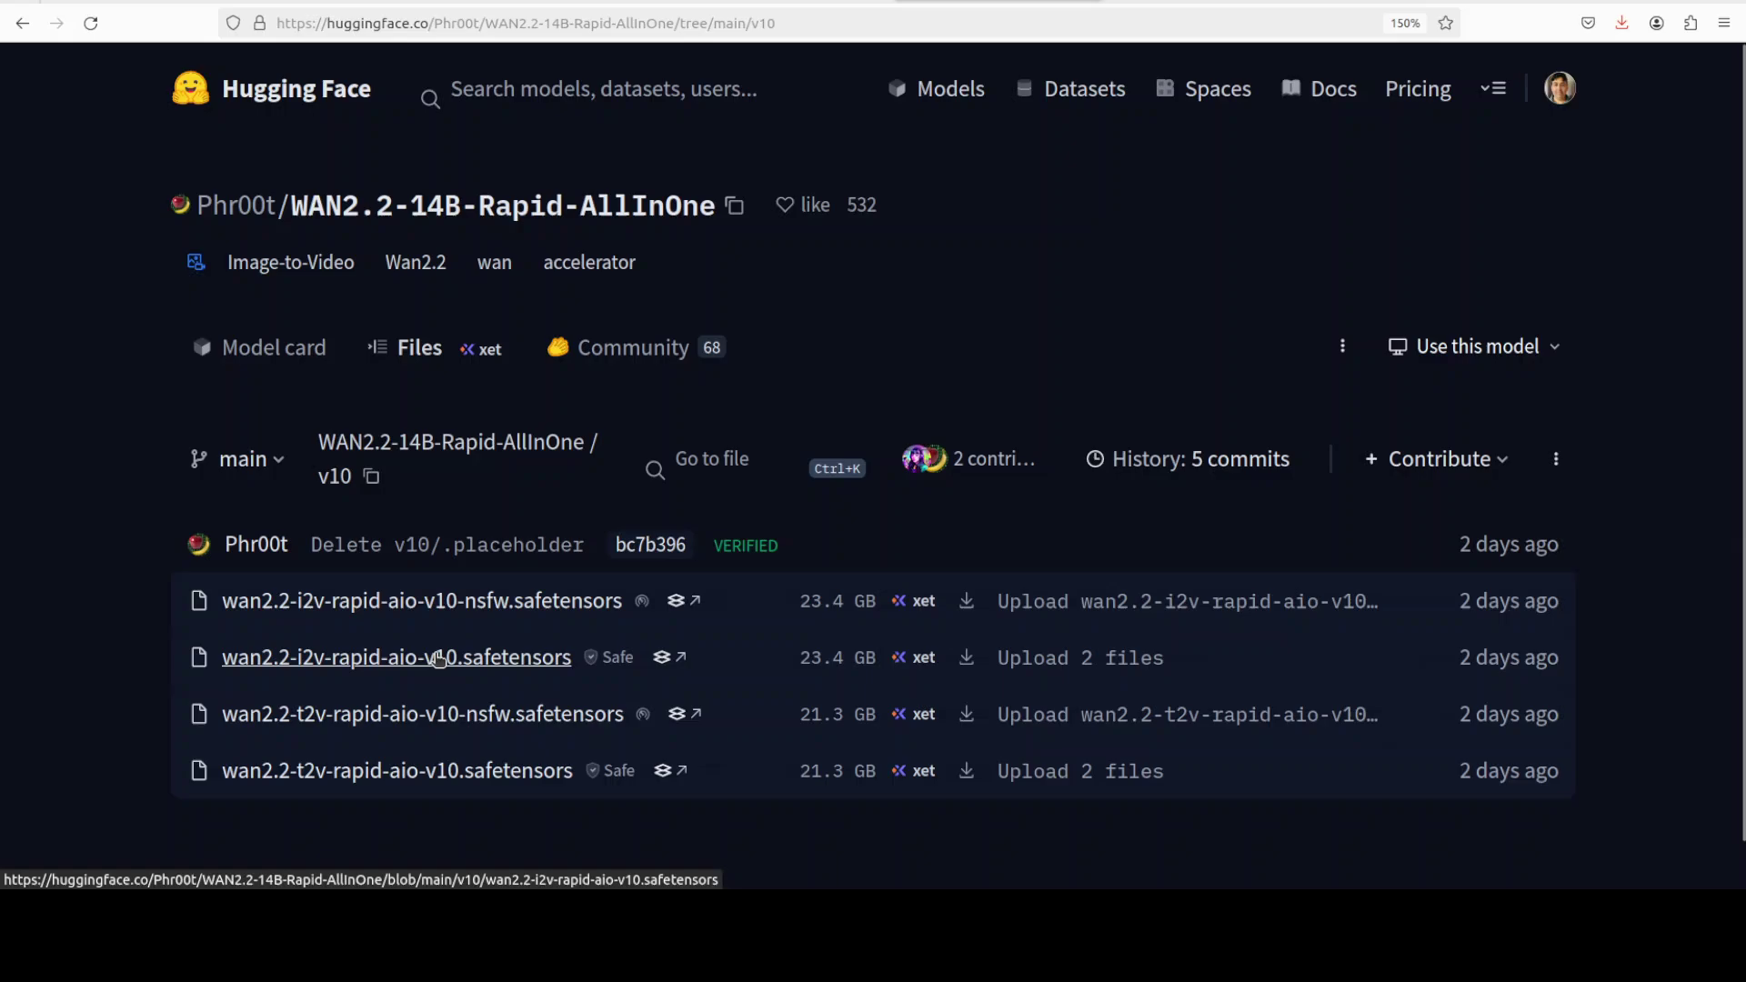
right_click(967, 773)
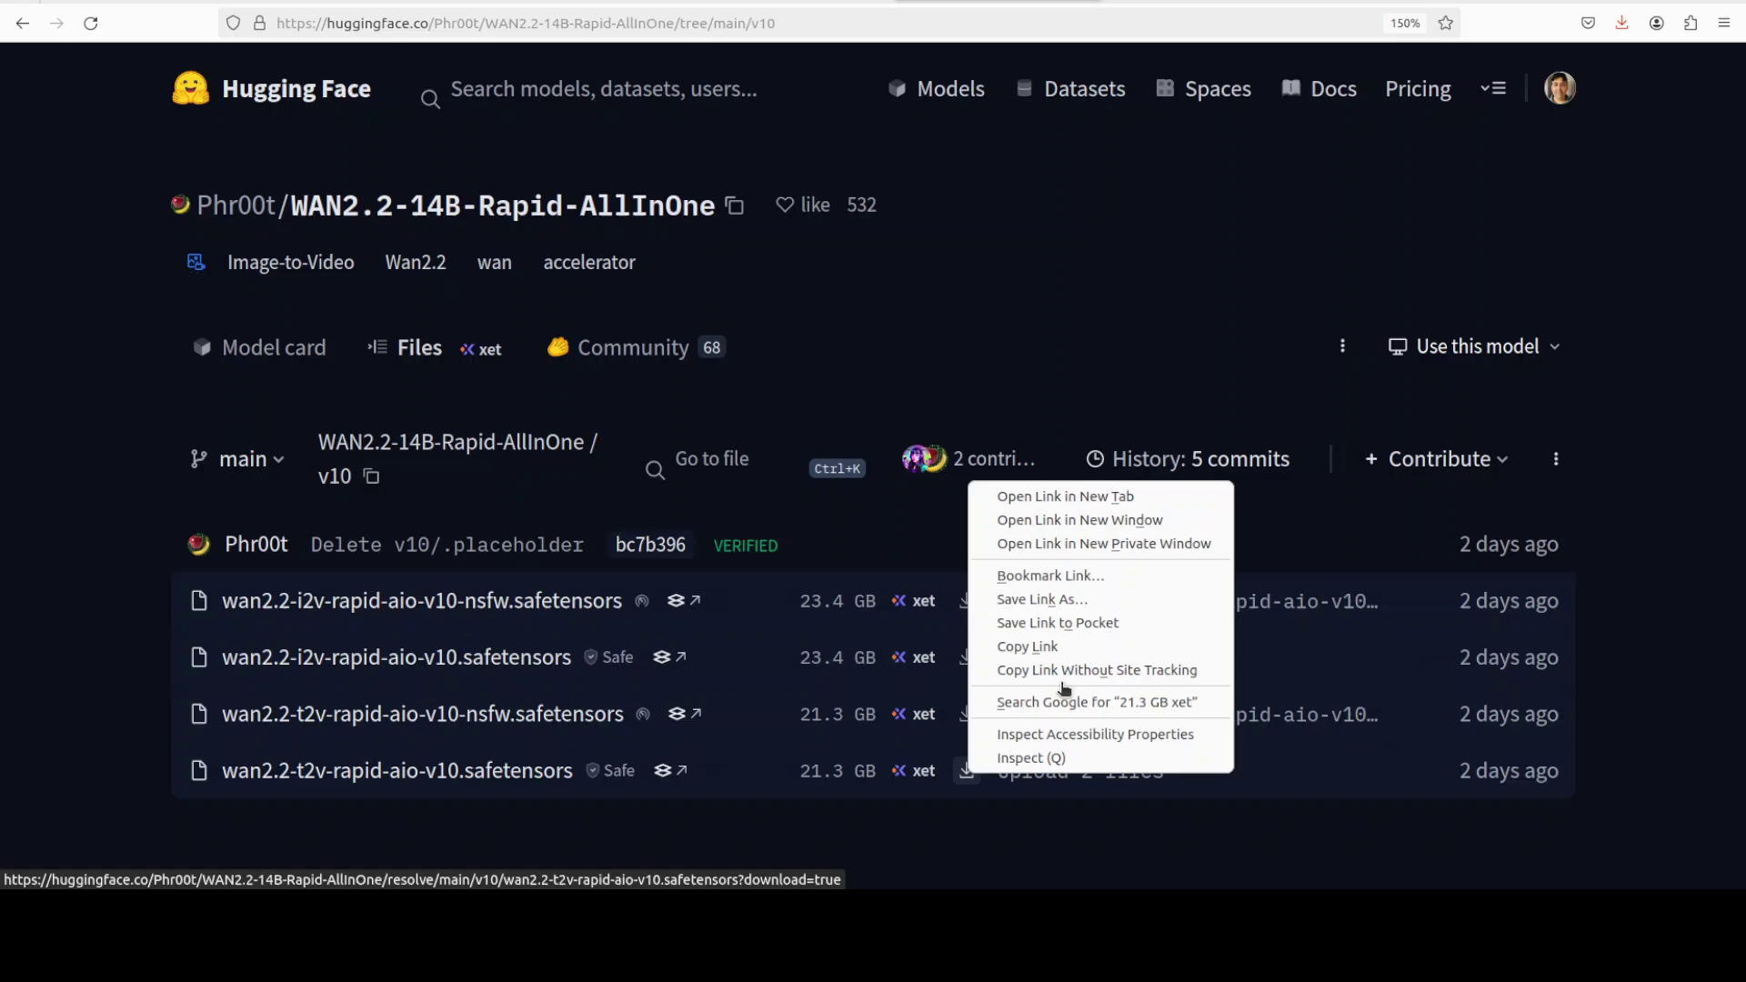
left_click(1028, 598)
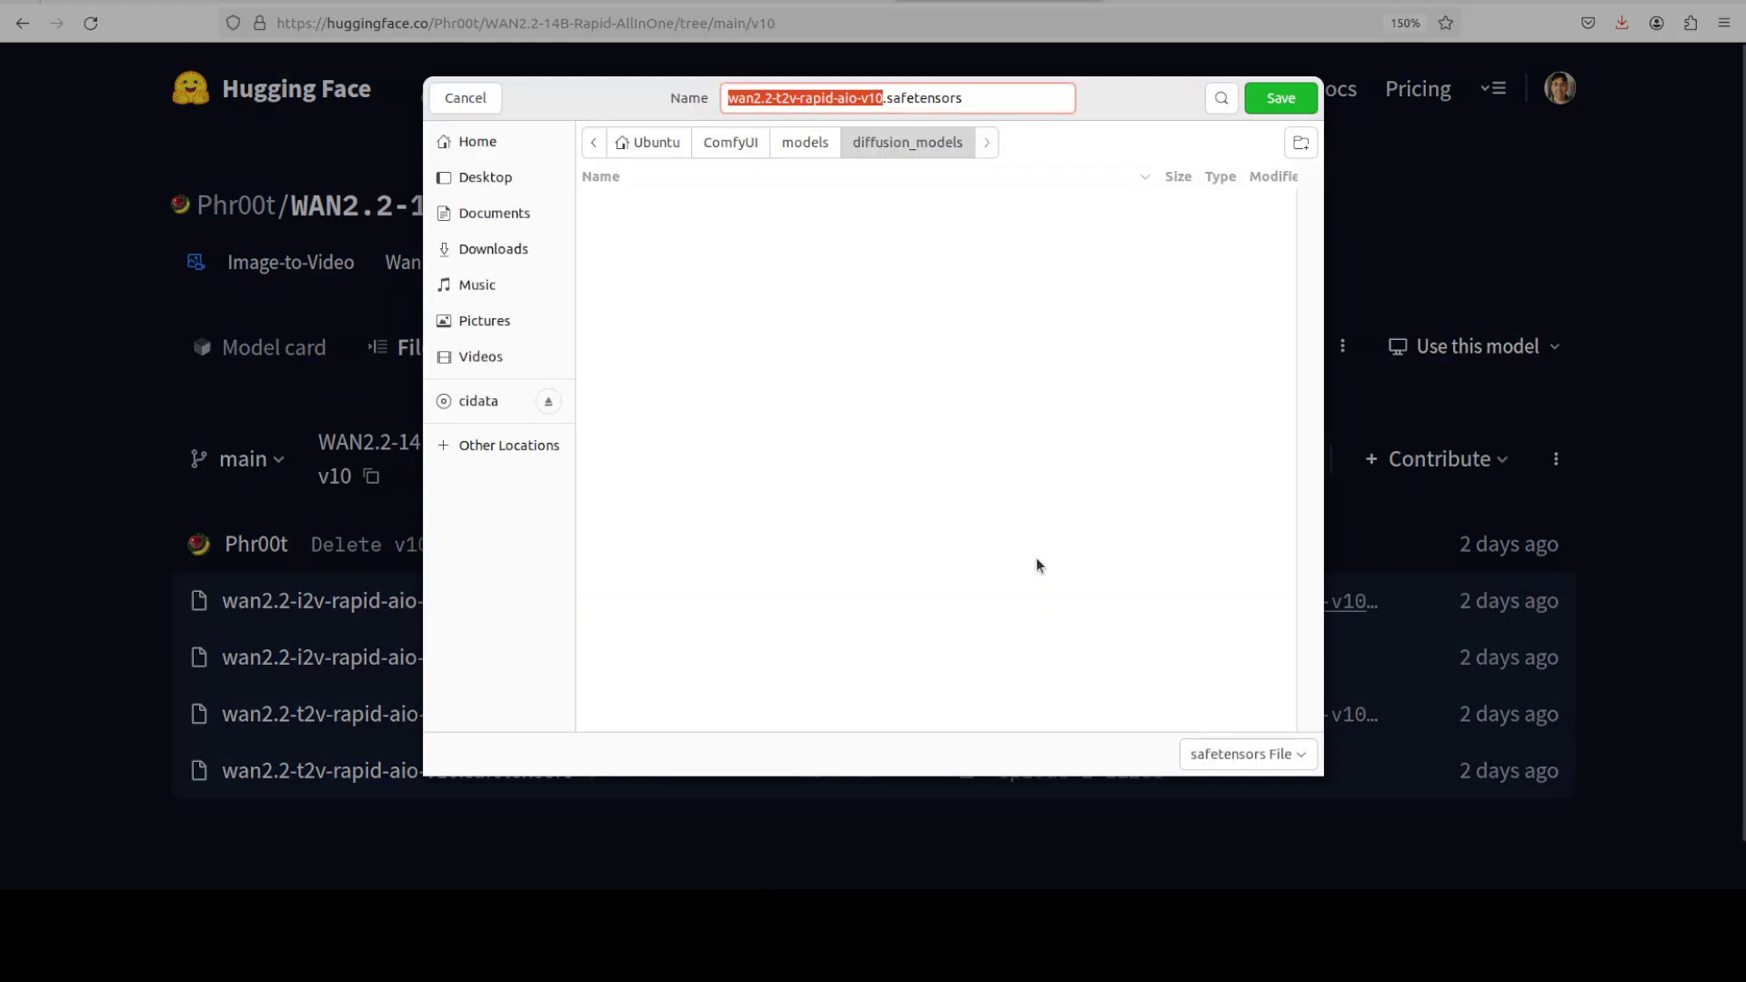
left_click(727, 144)
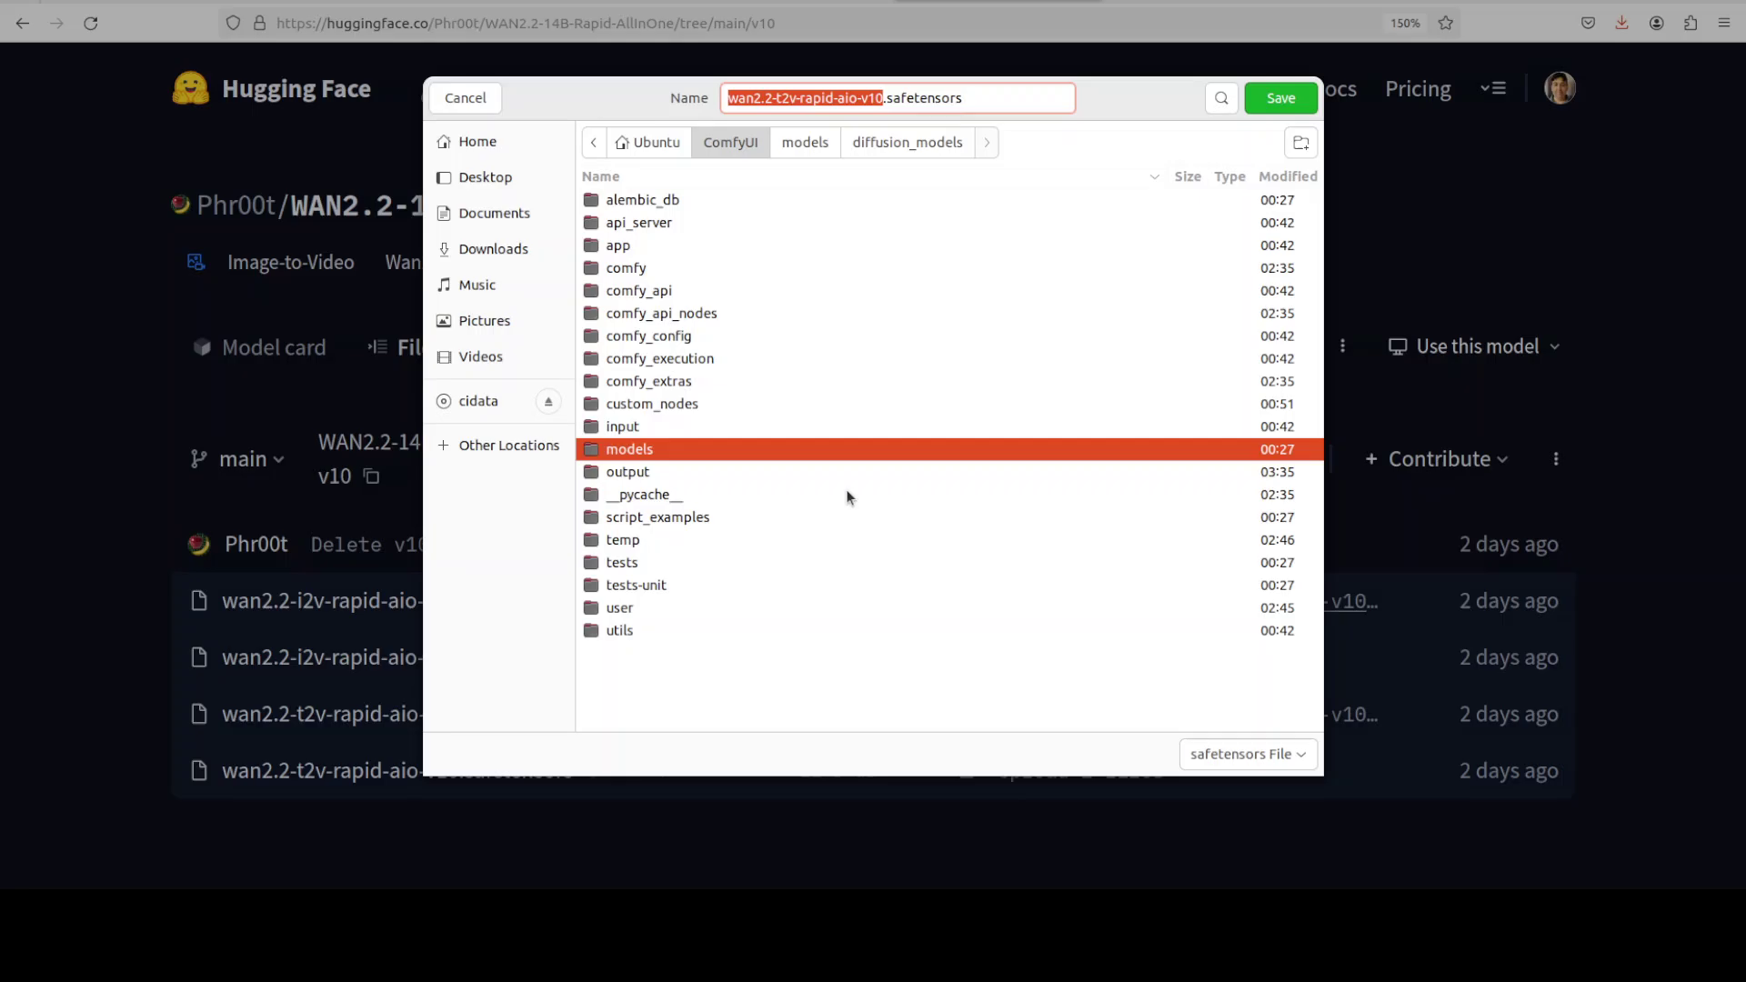
double_click(637, 450)
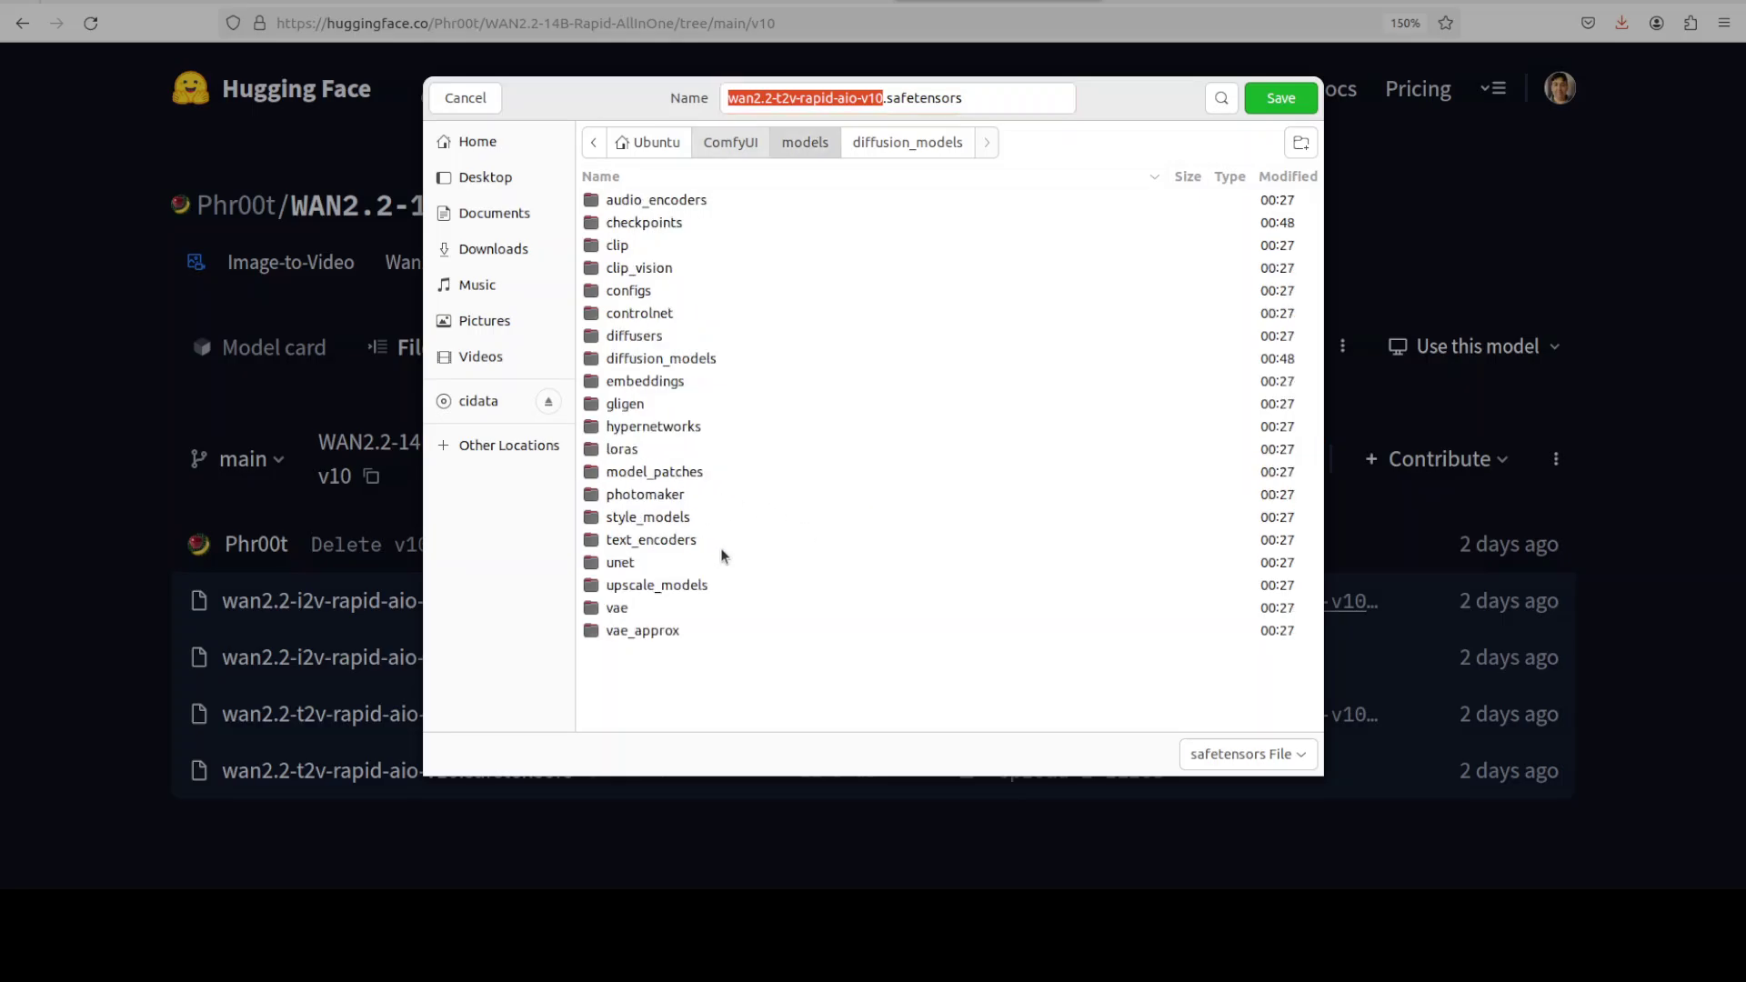
double_click(668, 222)
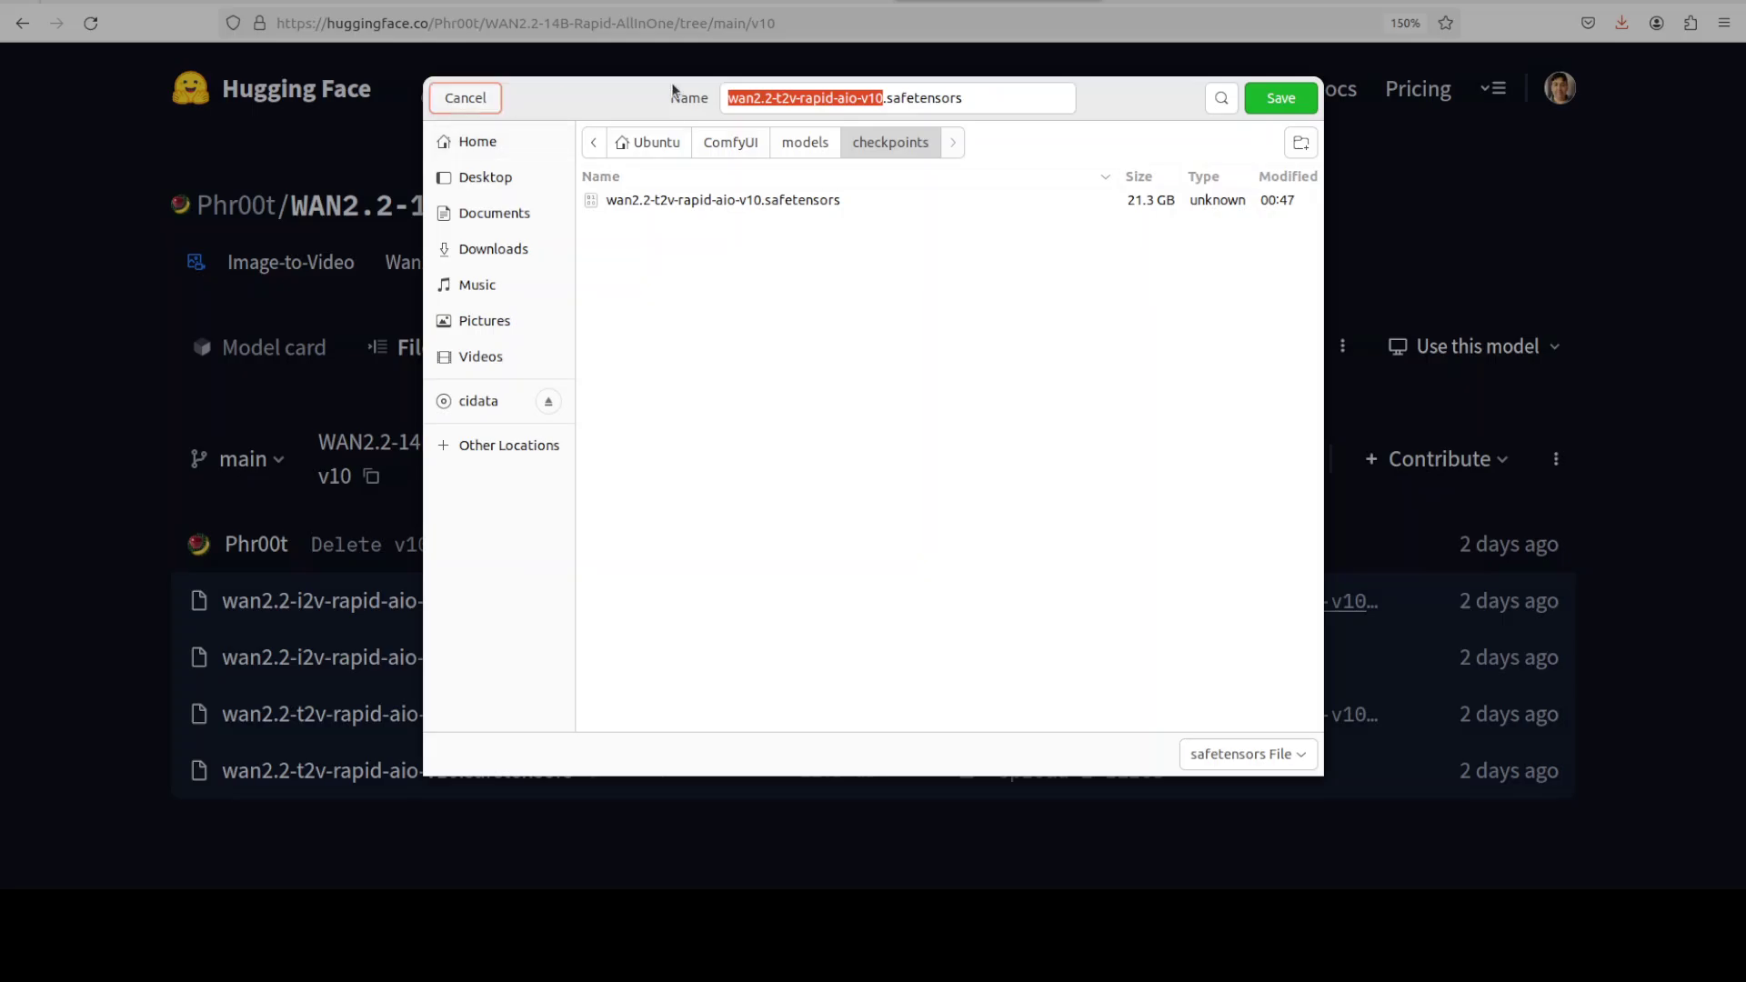
left_click(465, 97)
- Return to the wan2.2-t2v-rapid-aio-example workflow in ComfyUI and dismiss the File menu
key("ctrl+Tab")
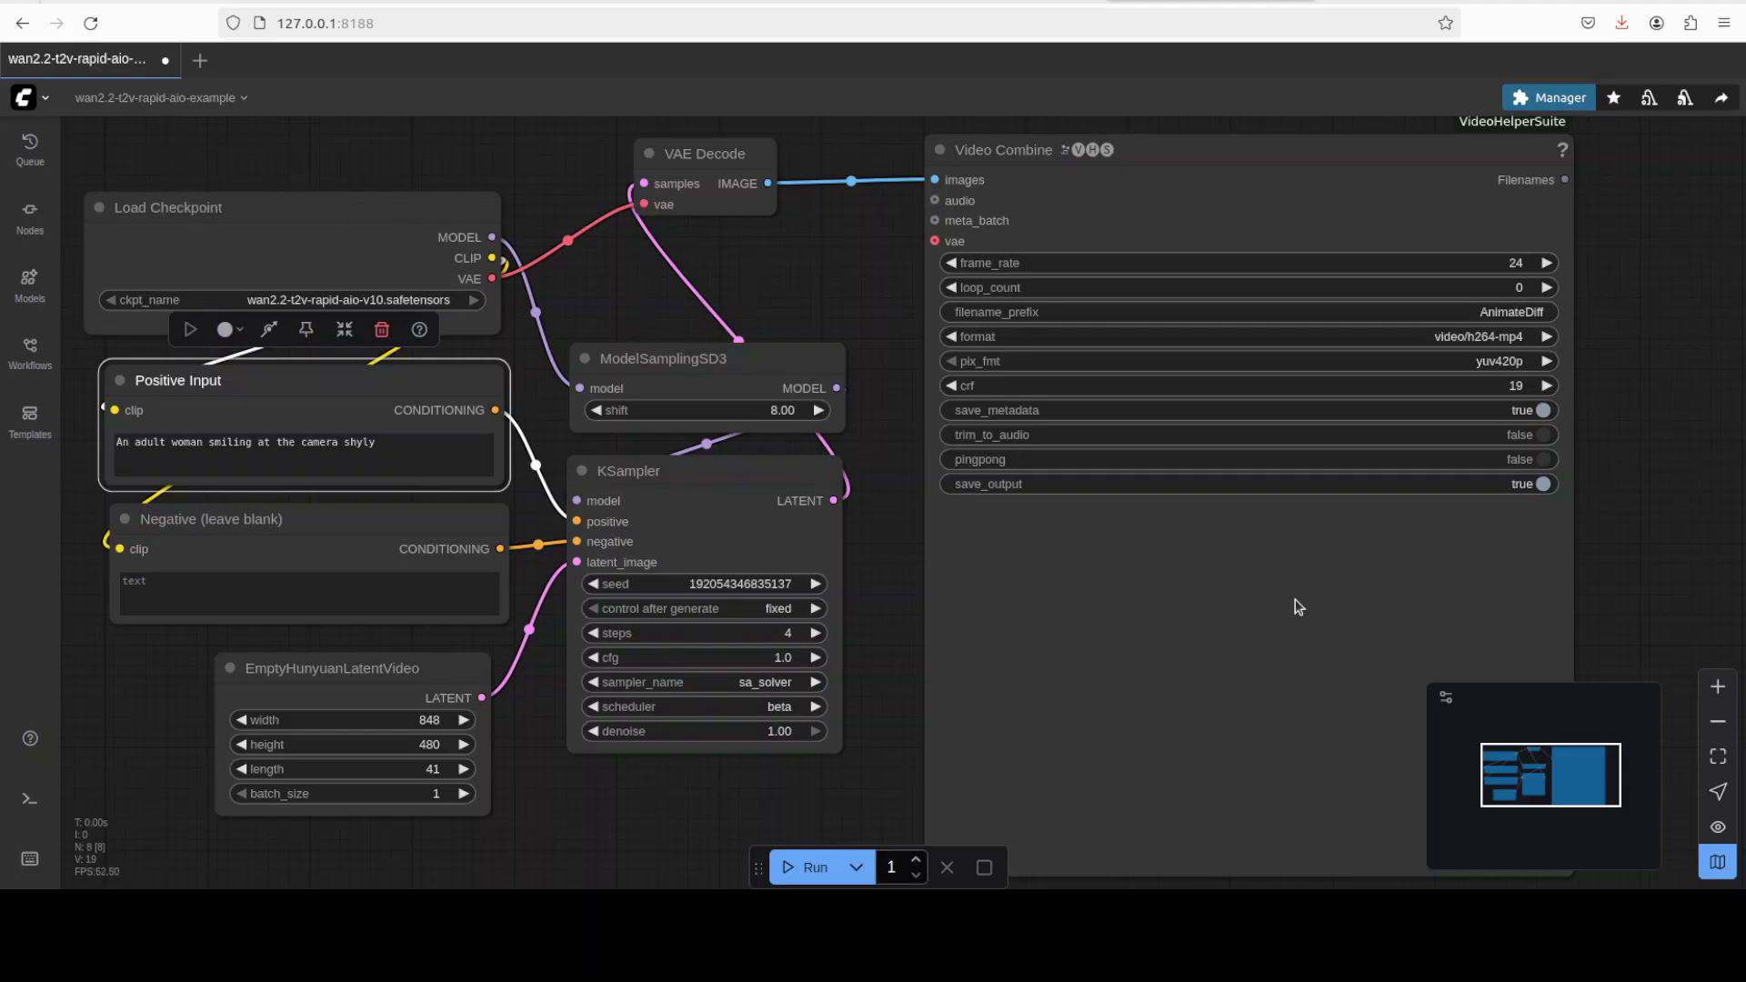
left_click(44, 103)
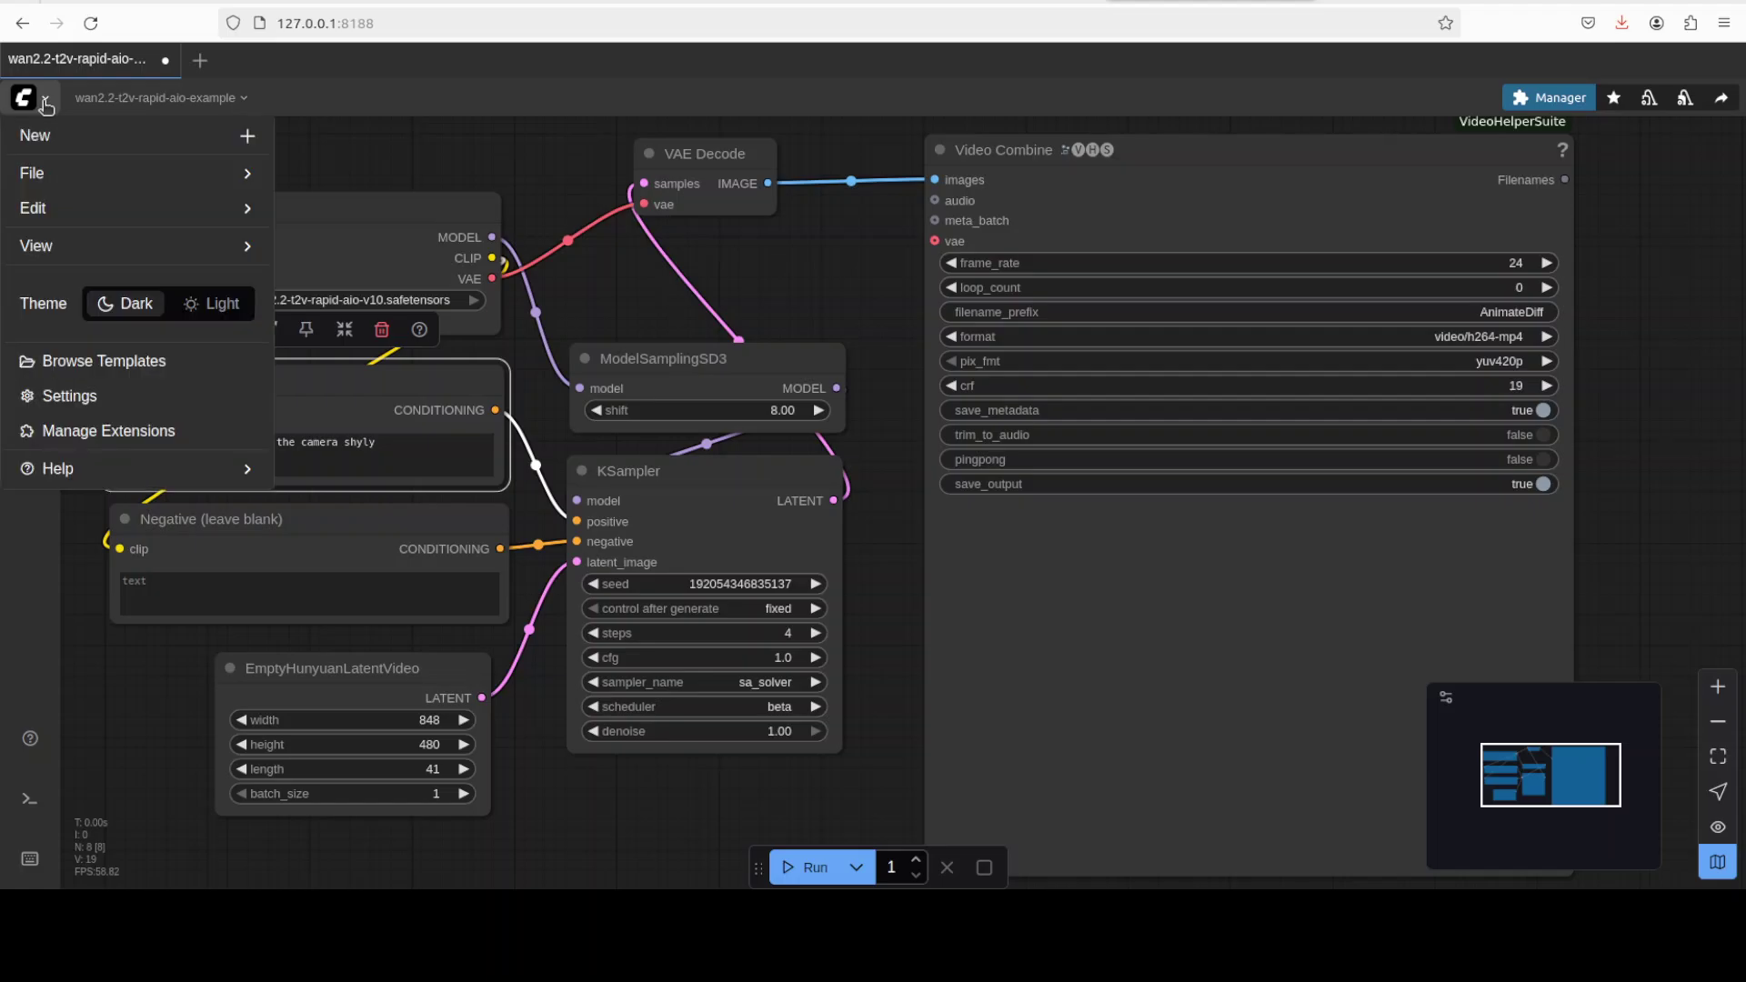
left_click(40, 179)
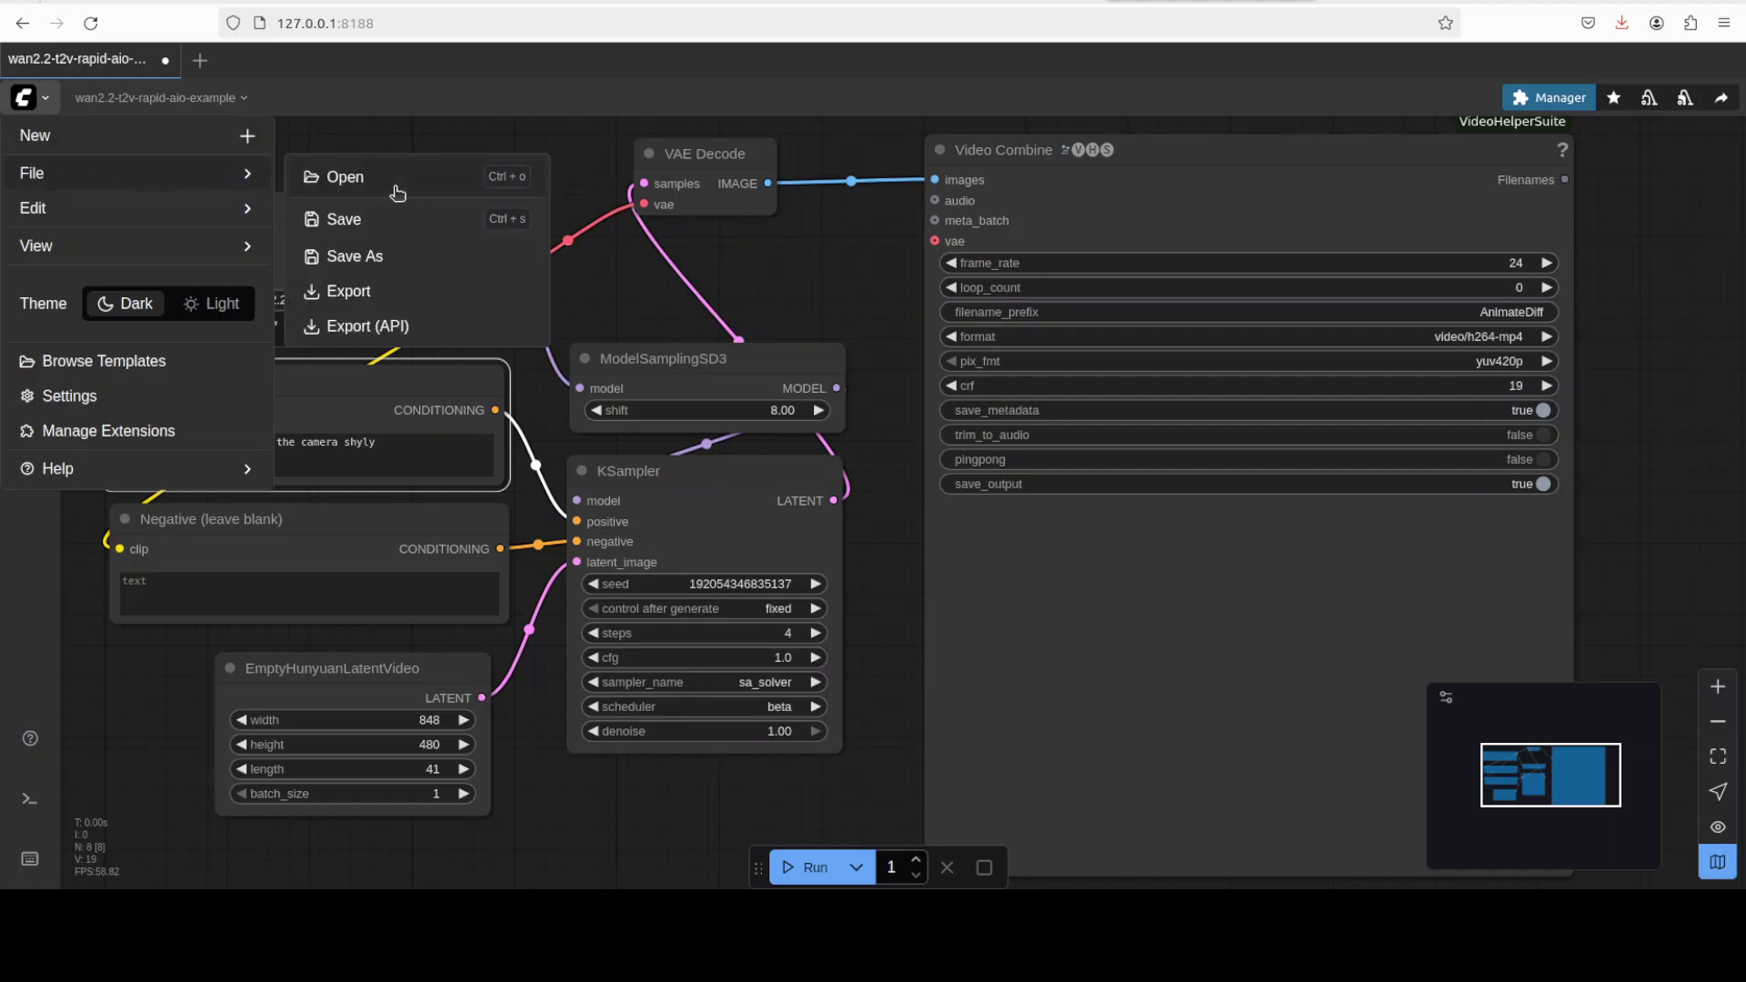
left_click(780, 274)
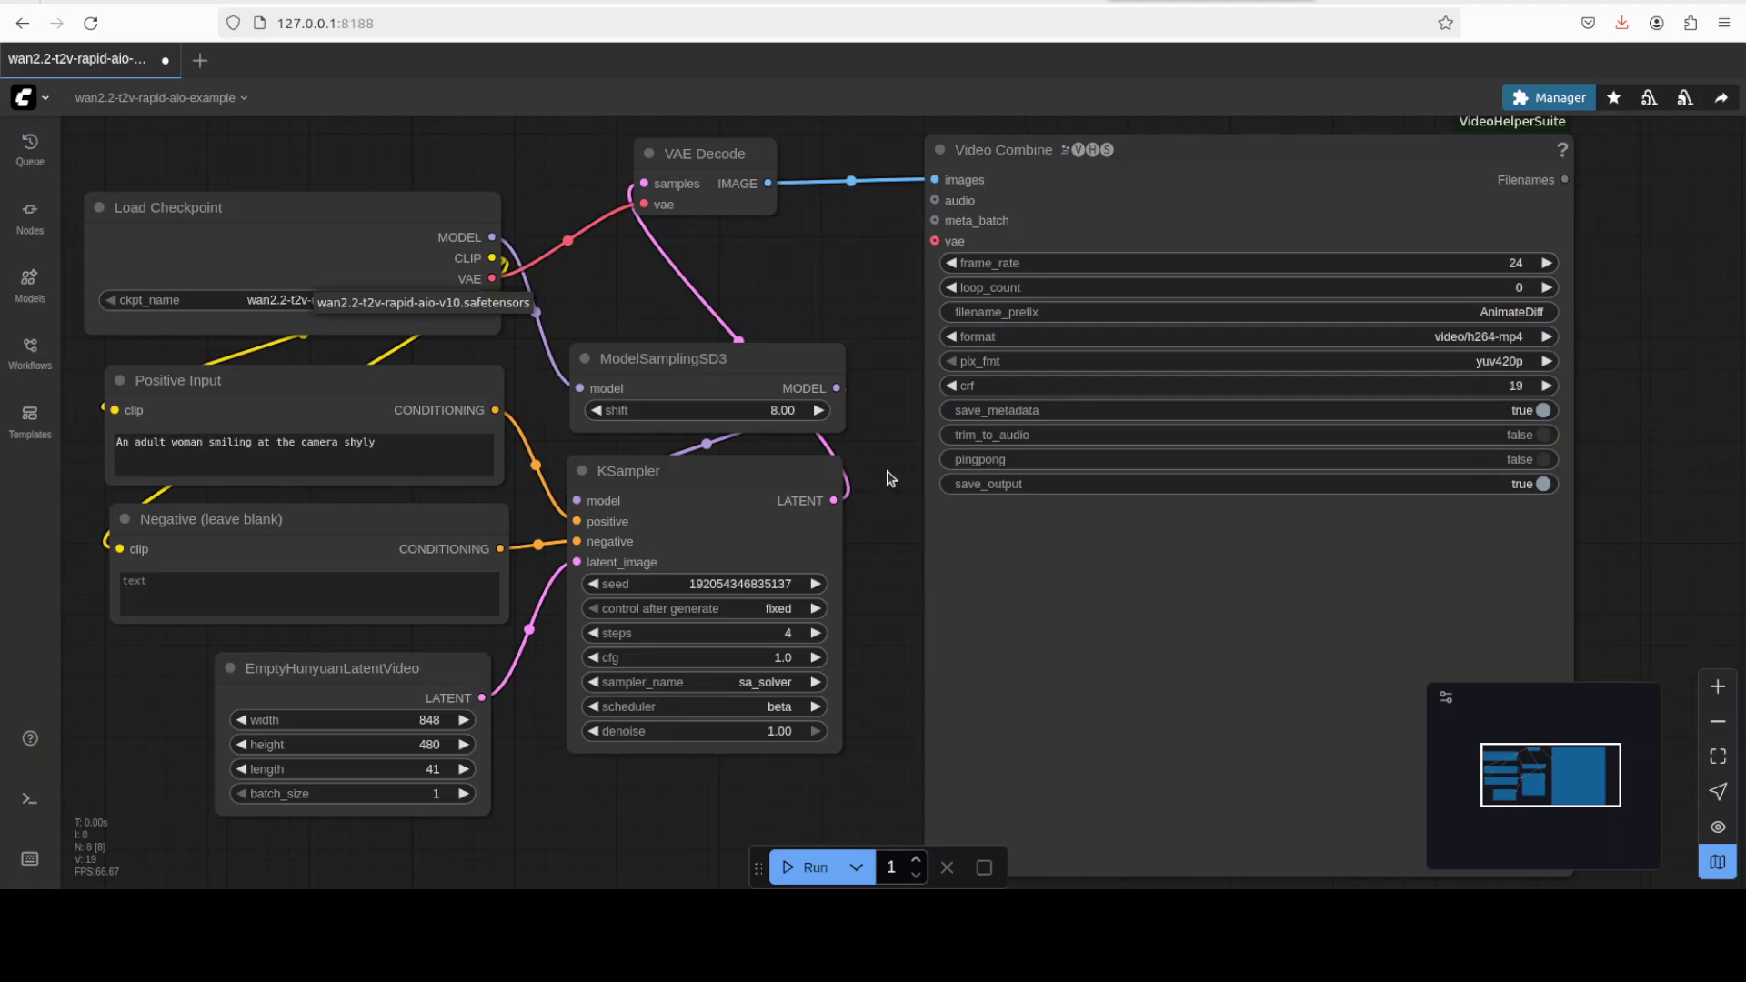
- Replace the positive prompt with 'a dragon spewing fire' and queue the video generation
left_click(360, 446)
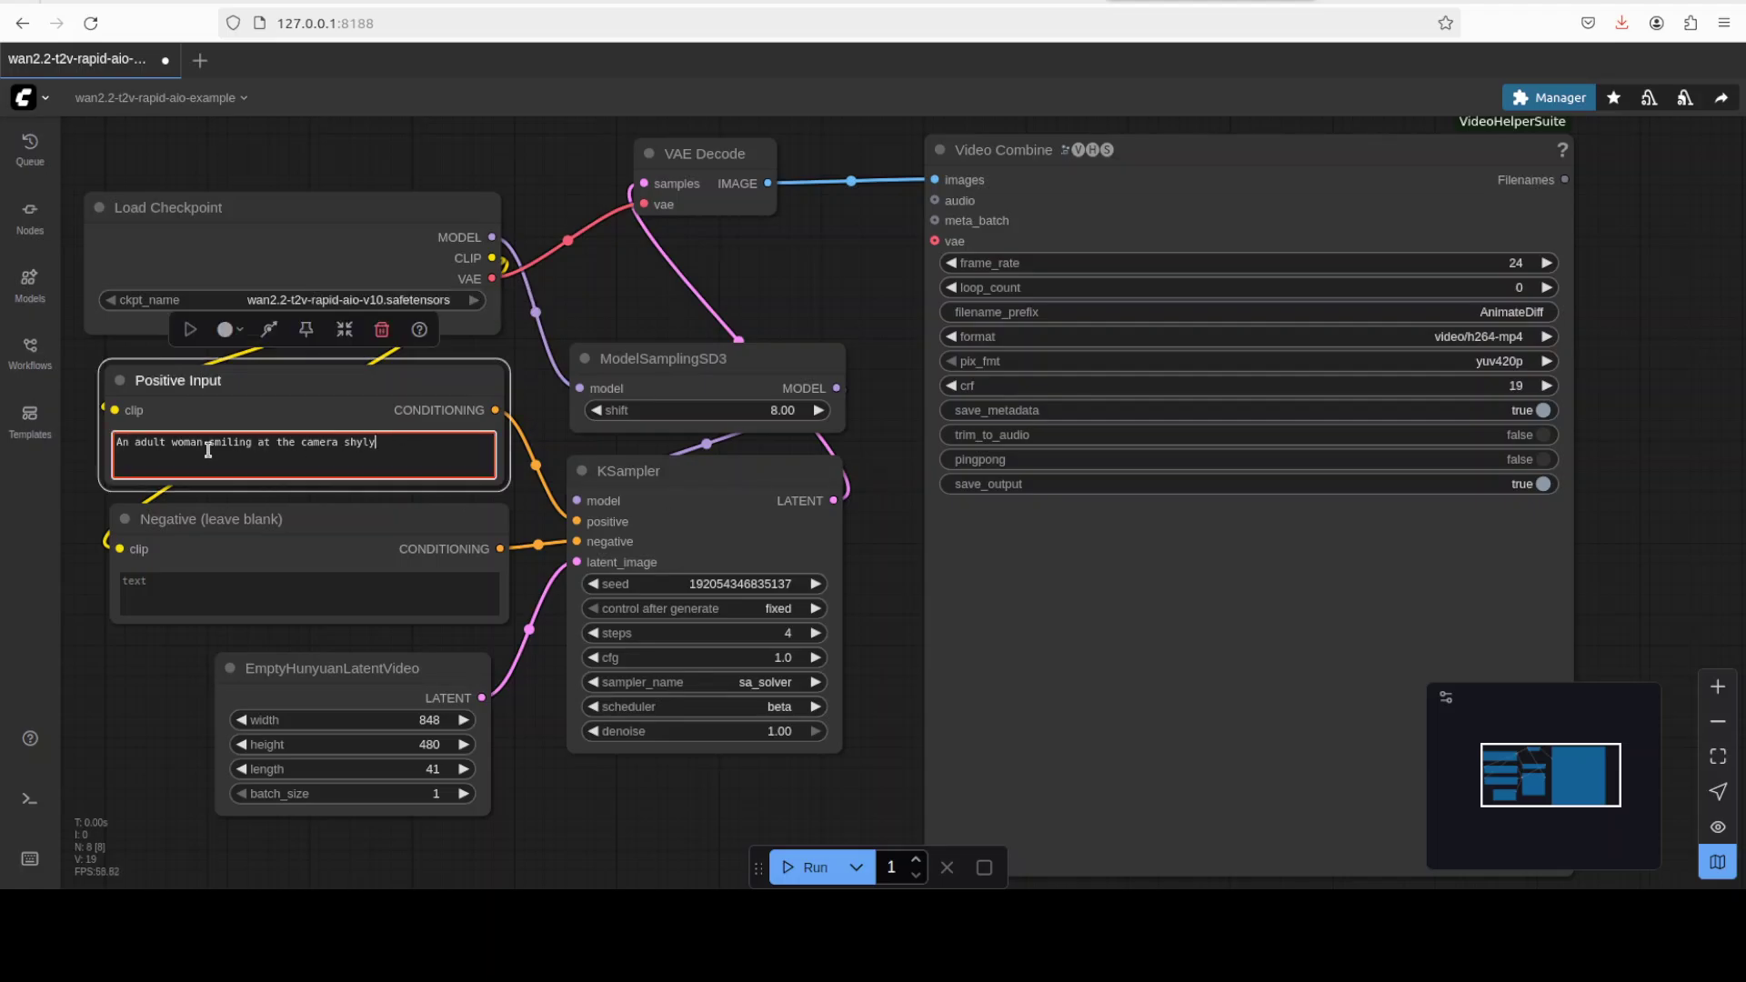
key("ctrl+a")
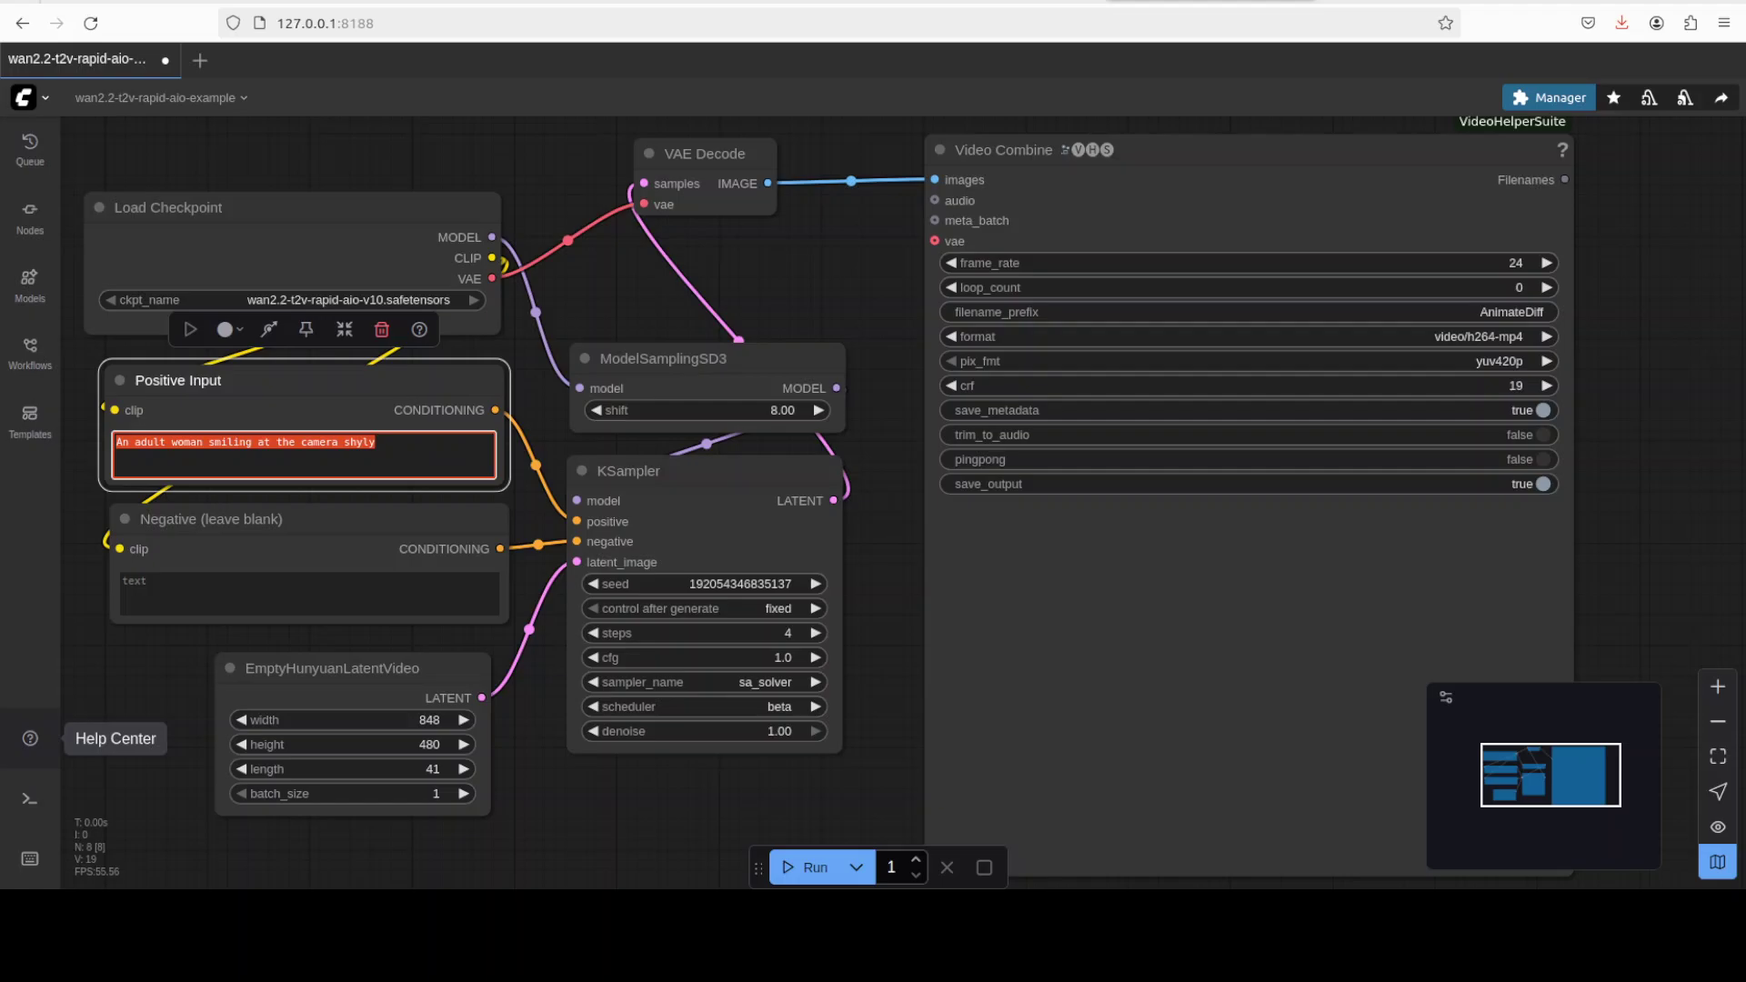
type("a dragon spewing fire")
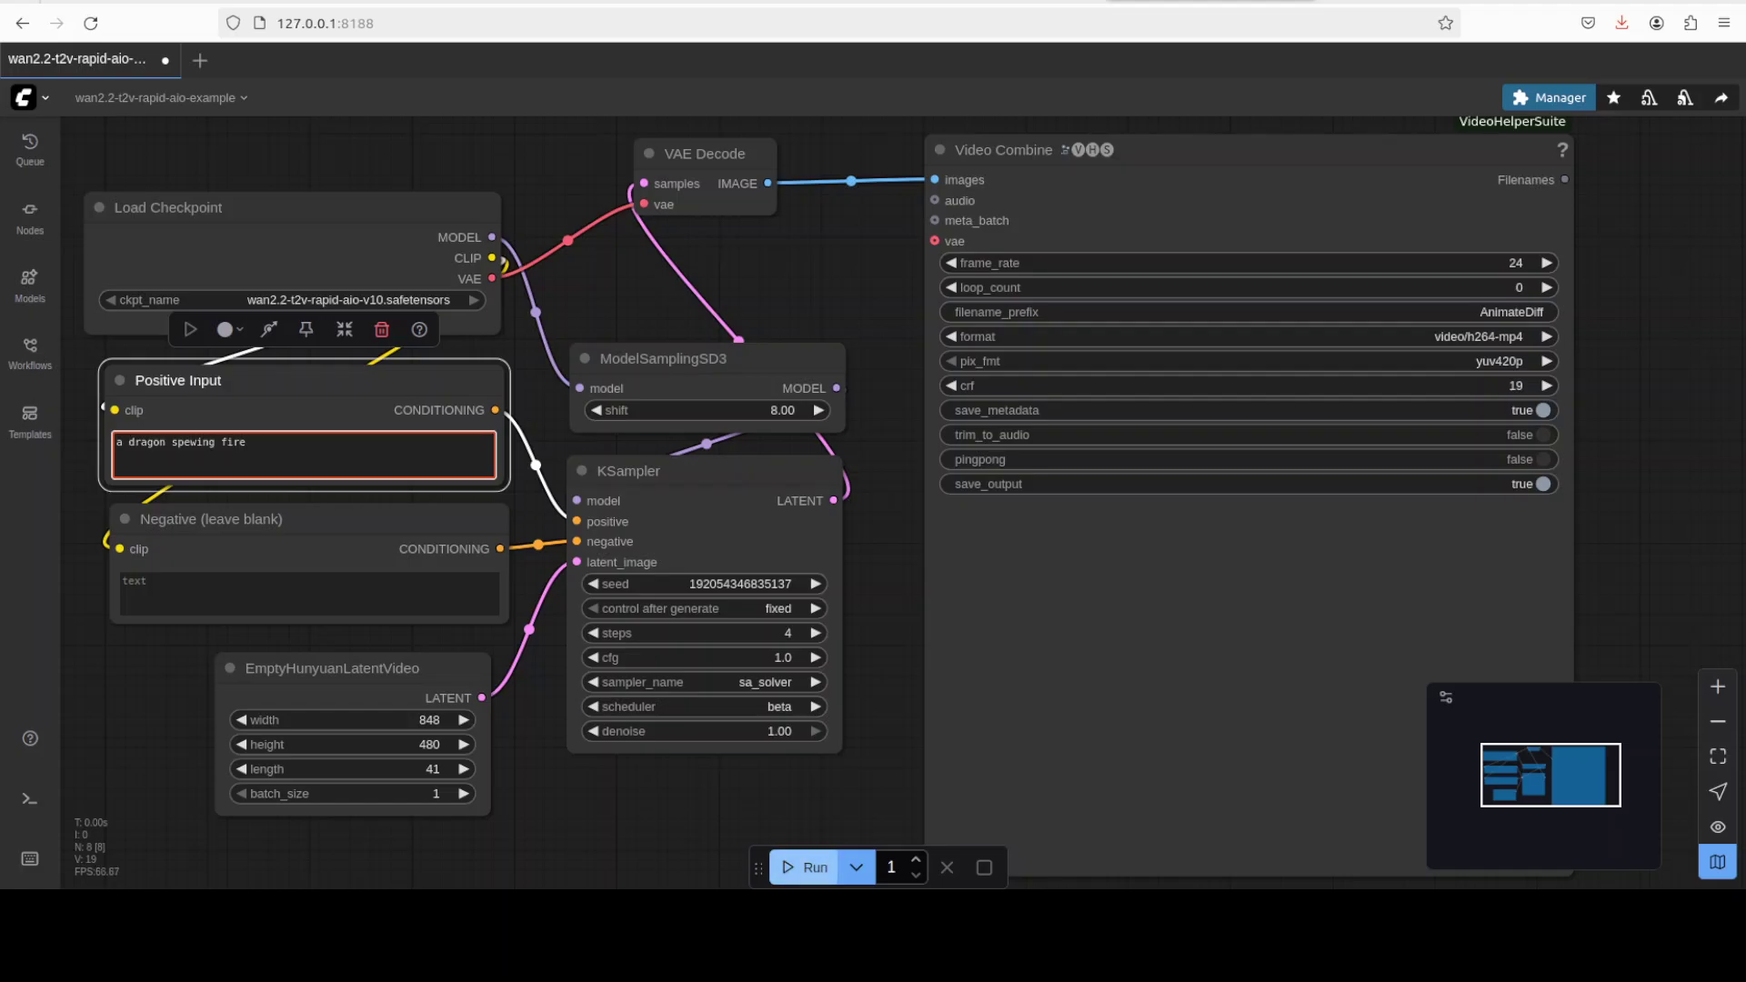
key("ctrl+Return")
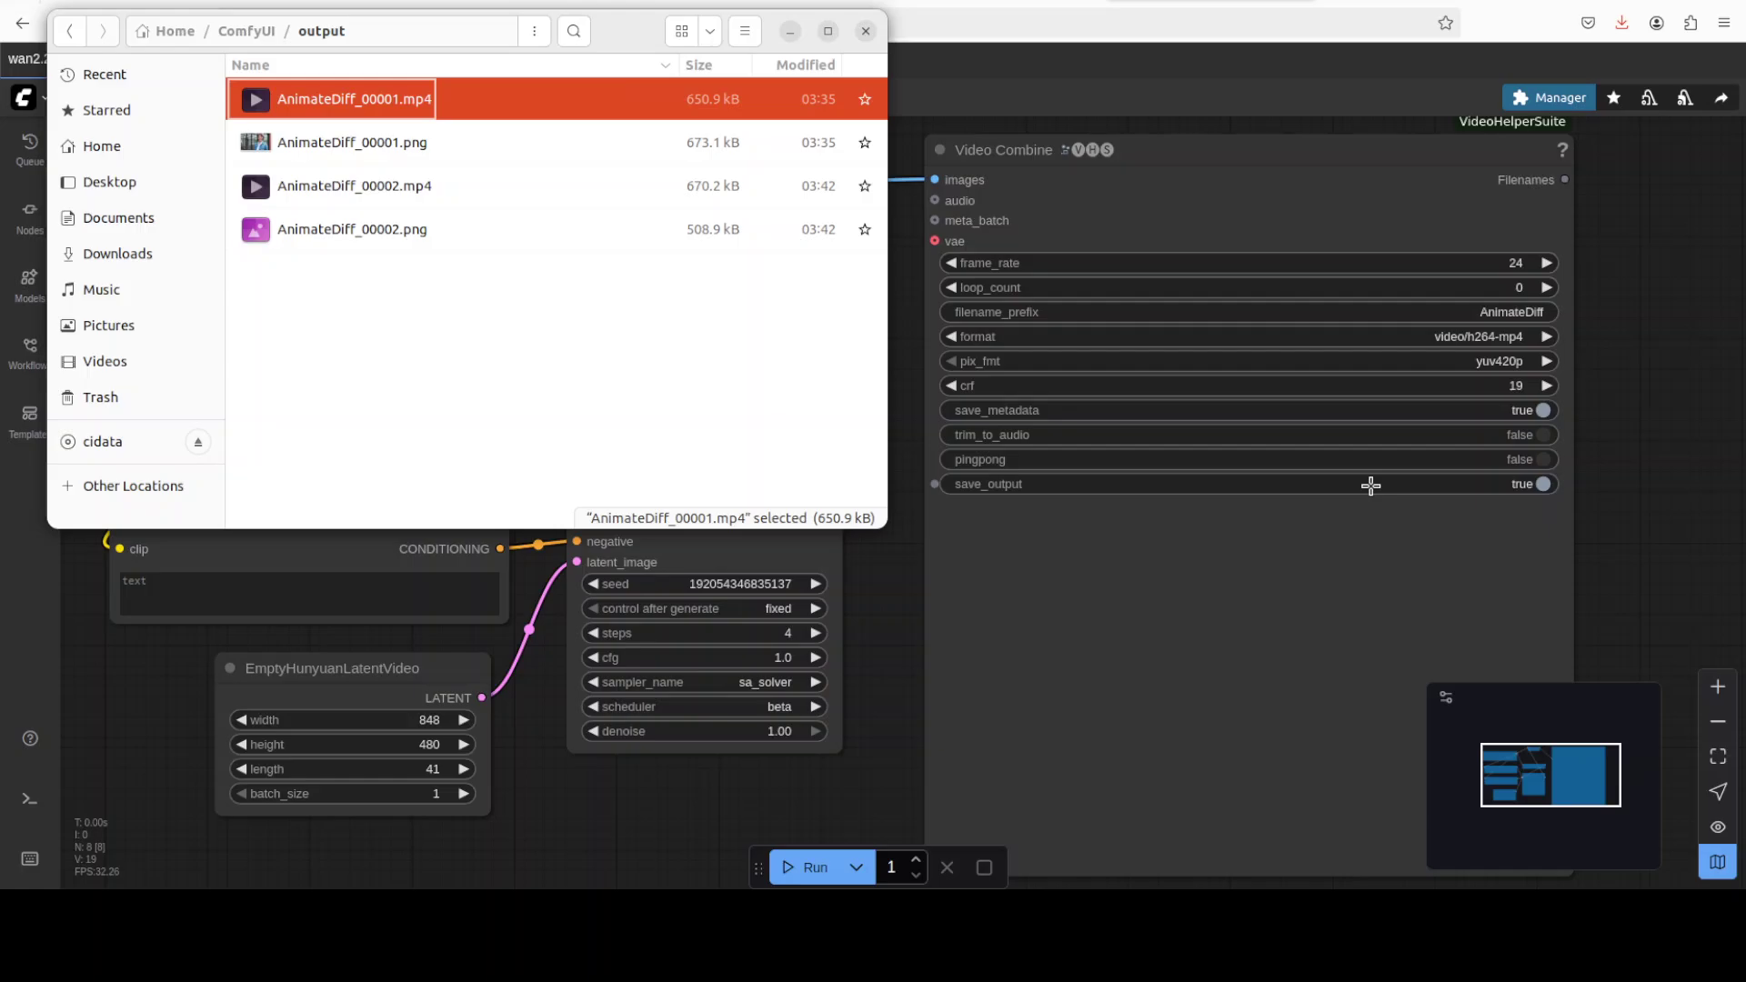
- Play AnimateDiff_00002.mp4 in VLC media player
left_click(340, 185)
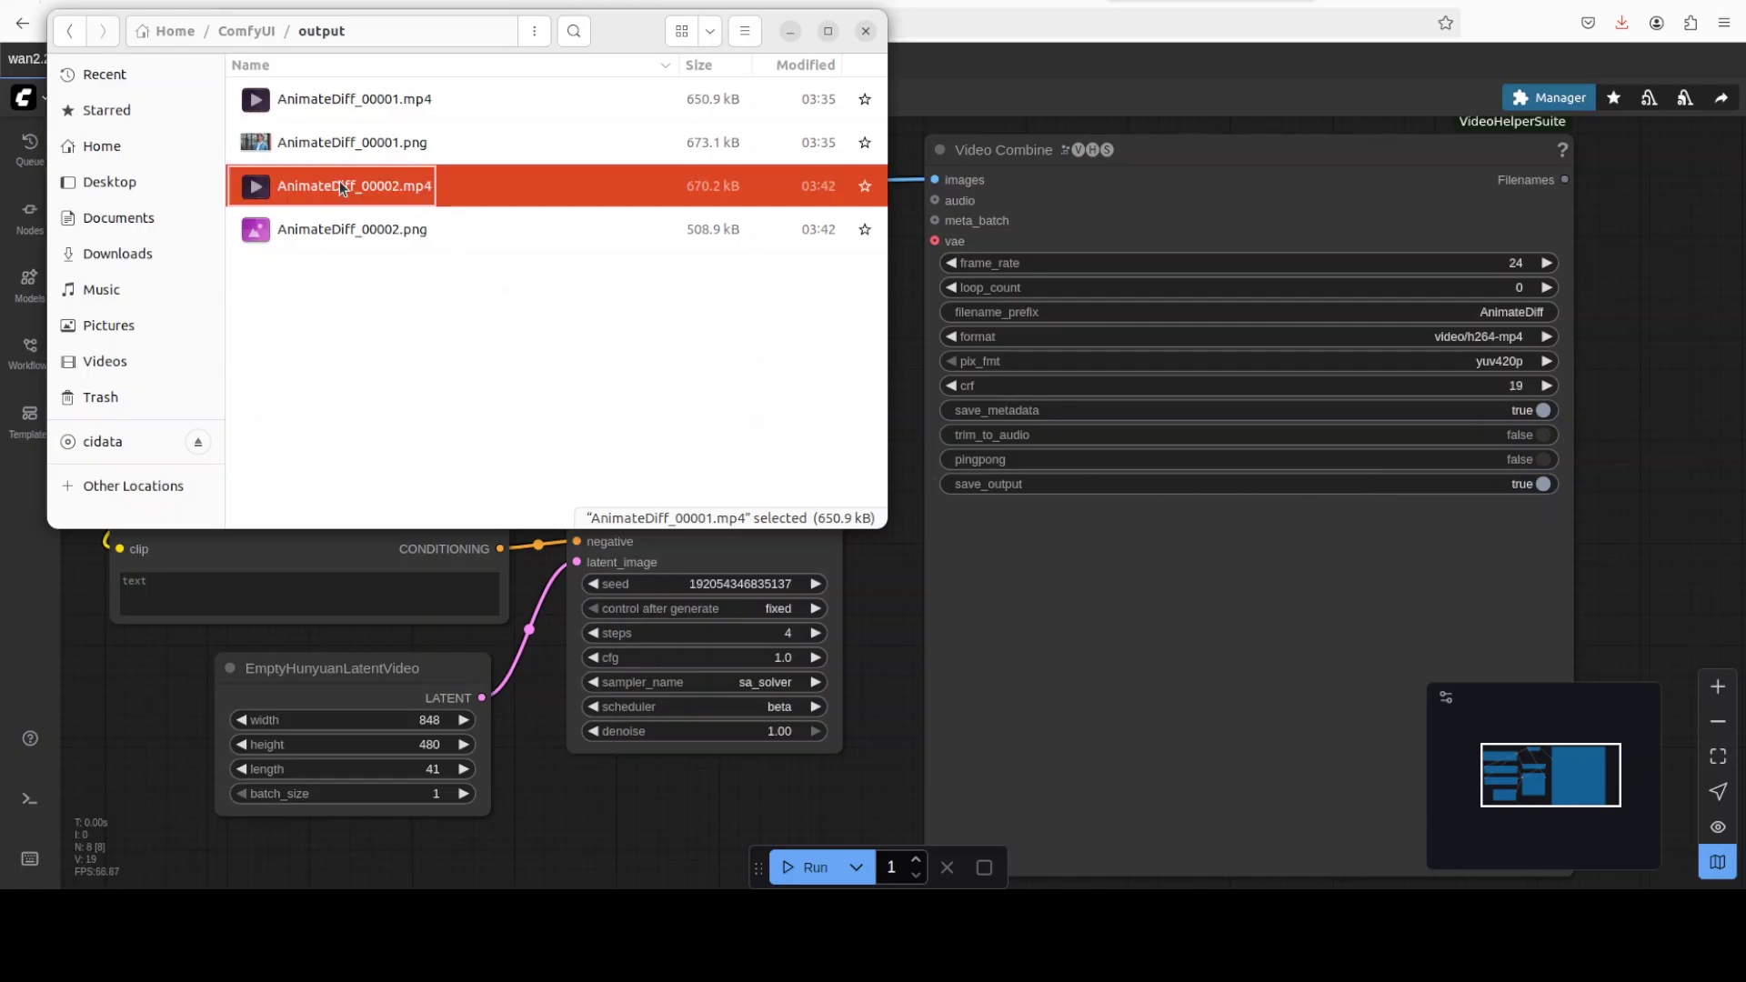
right_click(340, 186)
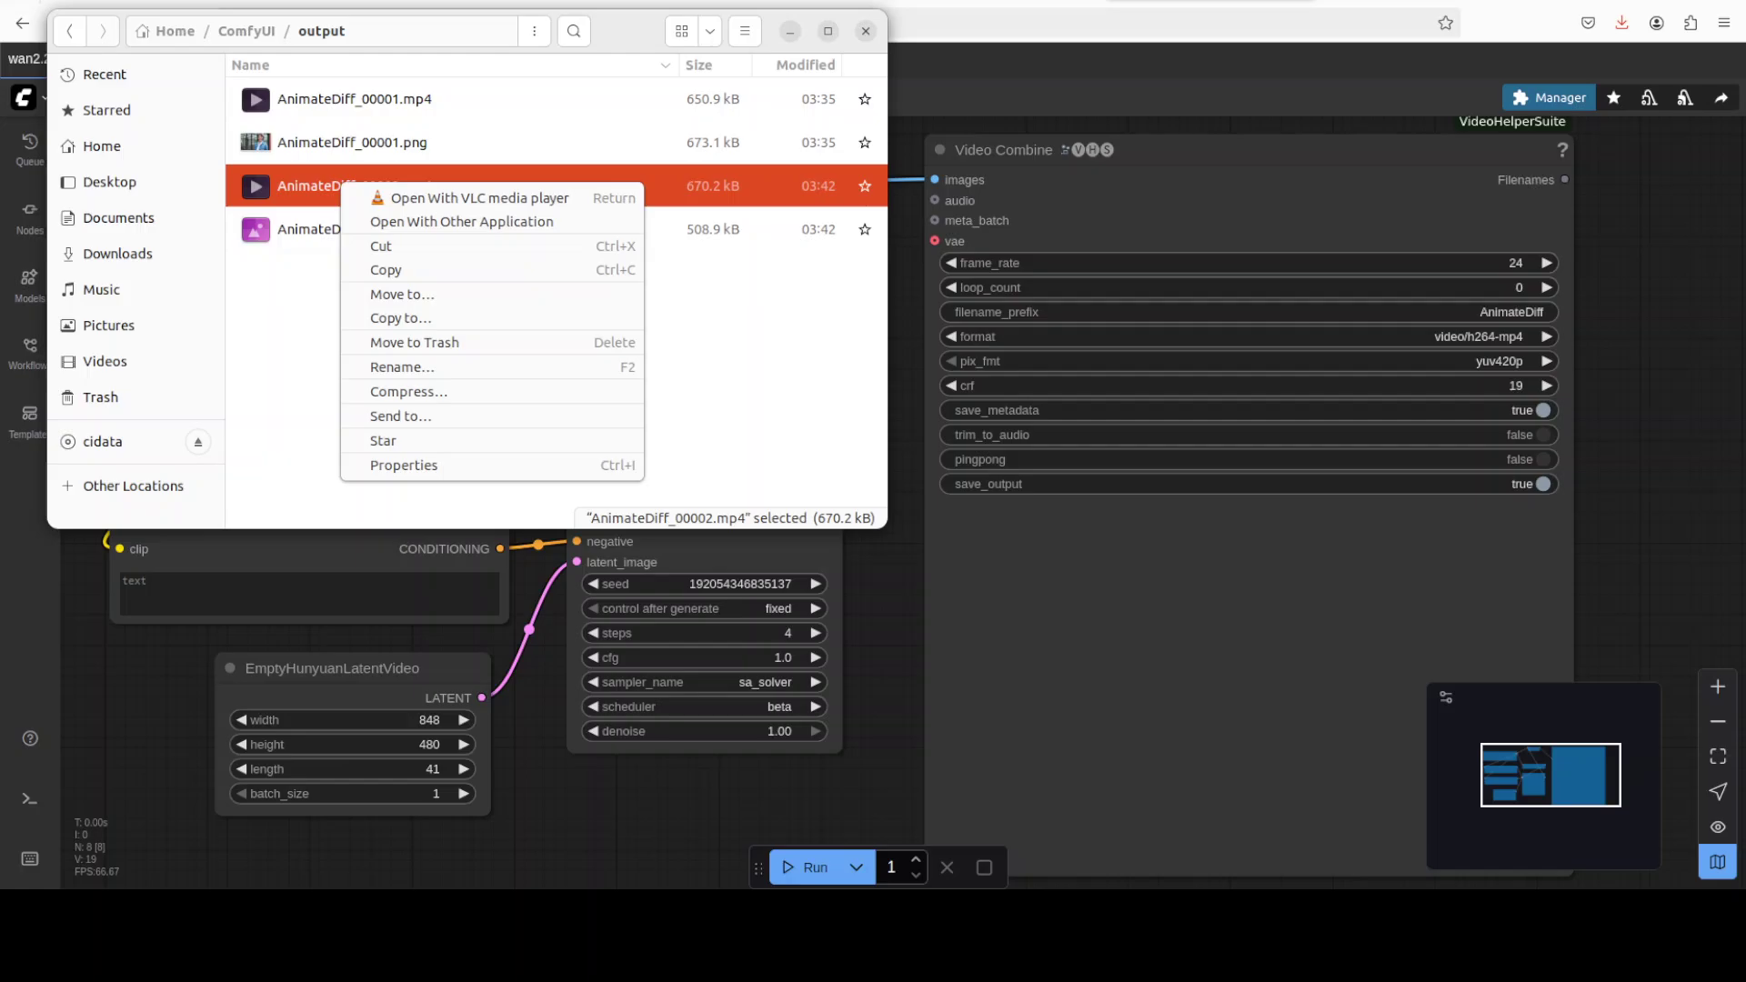
key("Return")
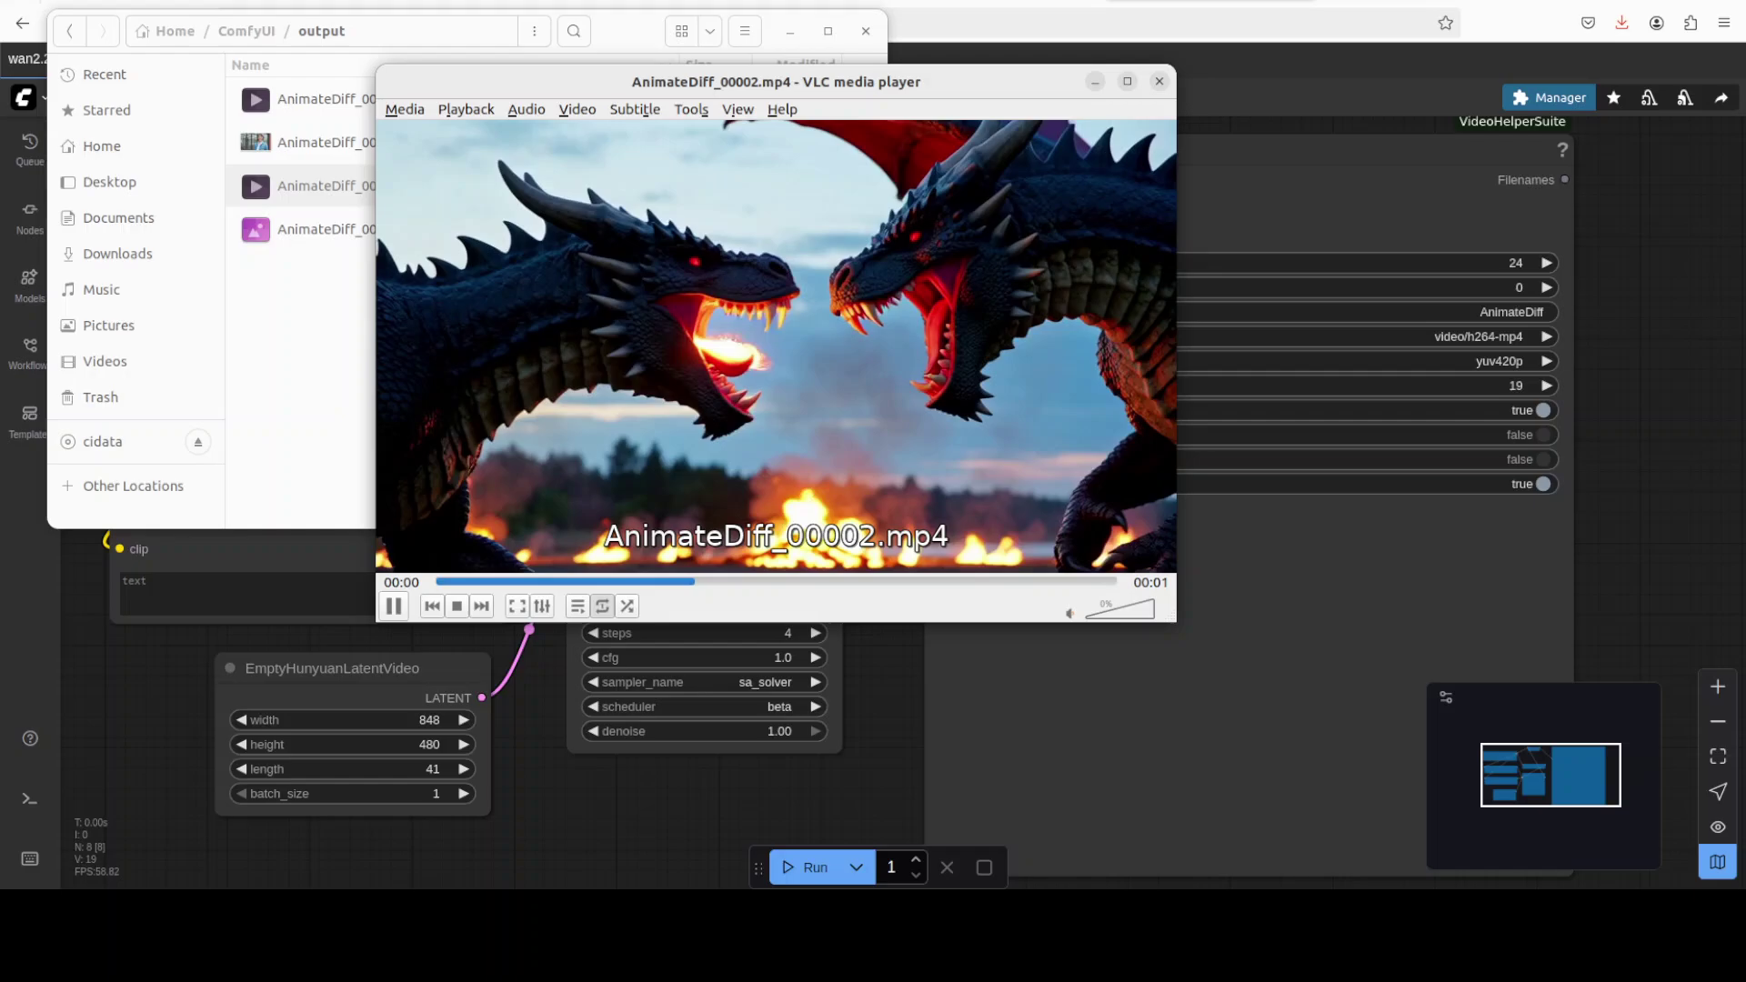
- Close VLC and select the Load Checkpoint and Positive Input nodes
left_click(1323, 683)
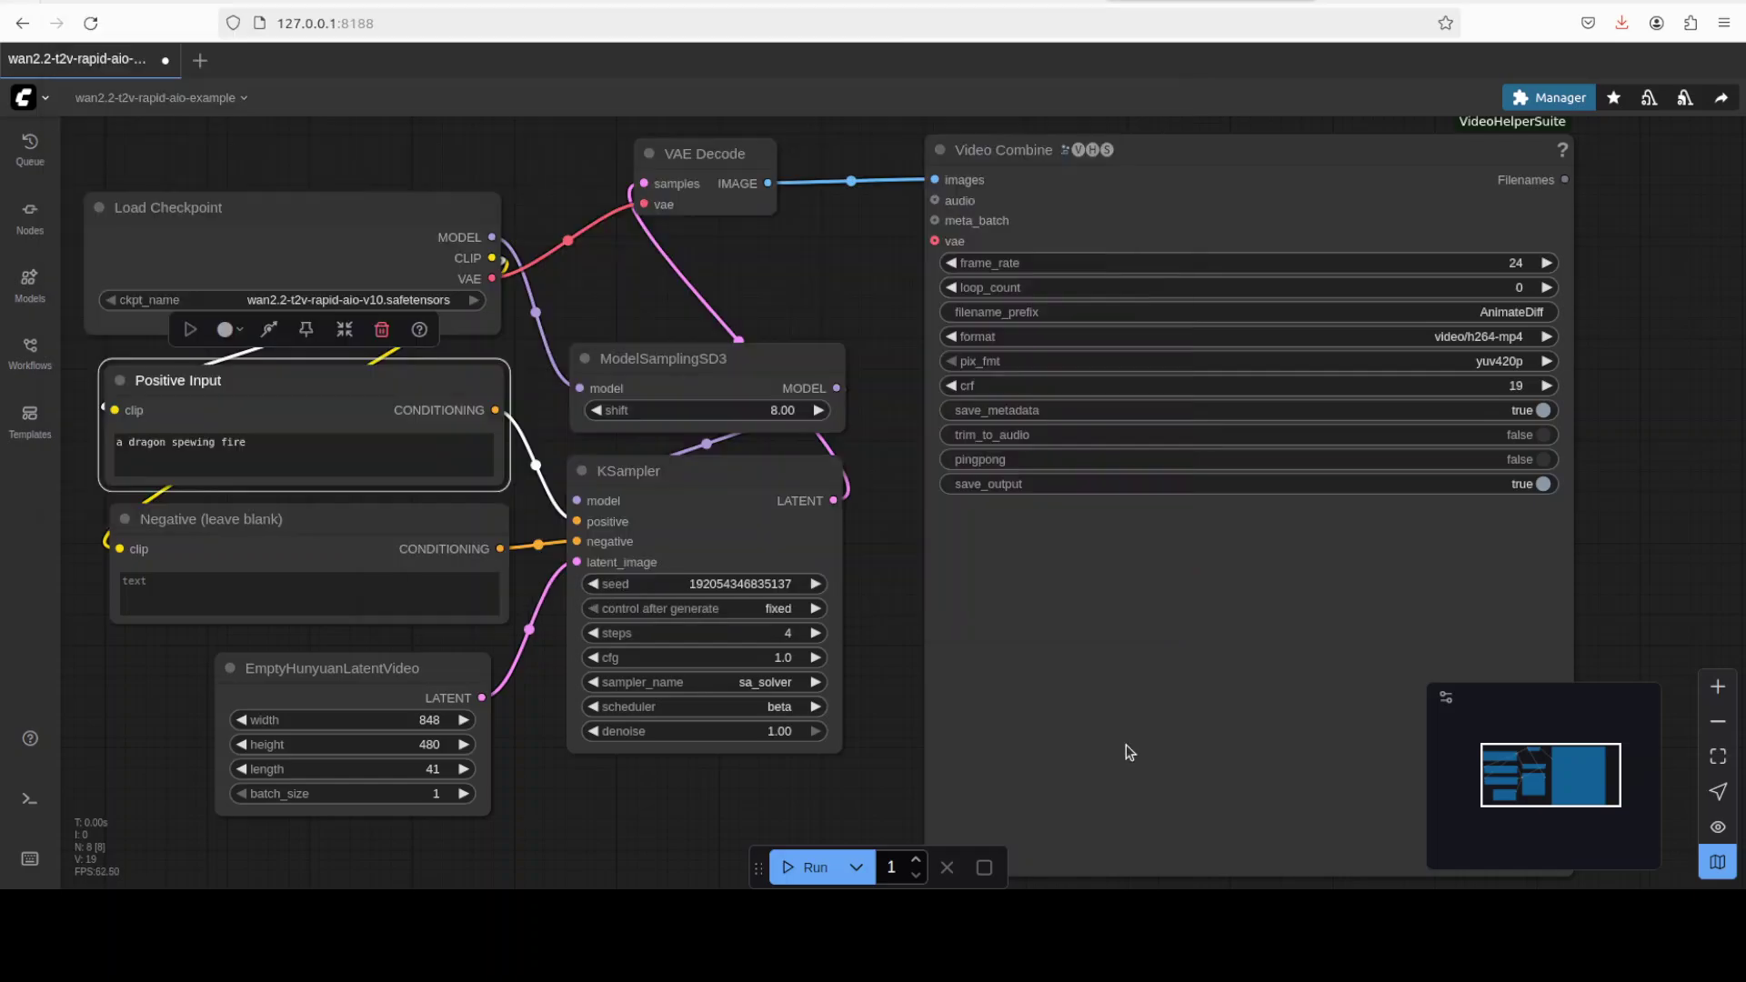
key("alt+Tab")
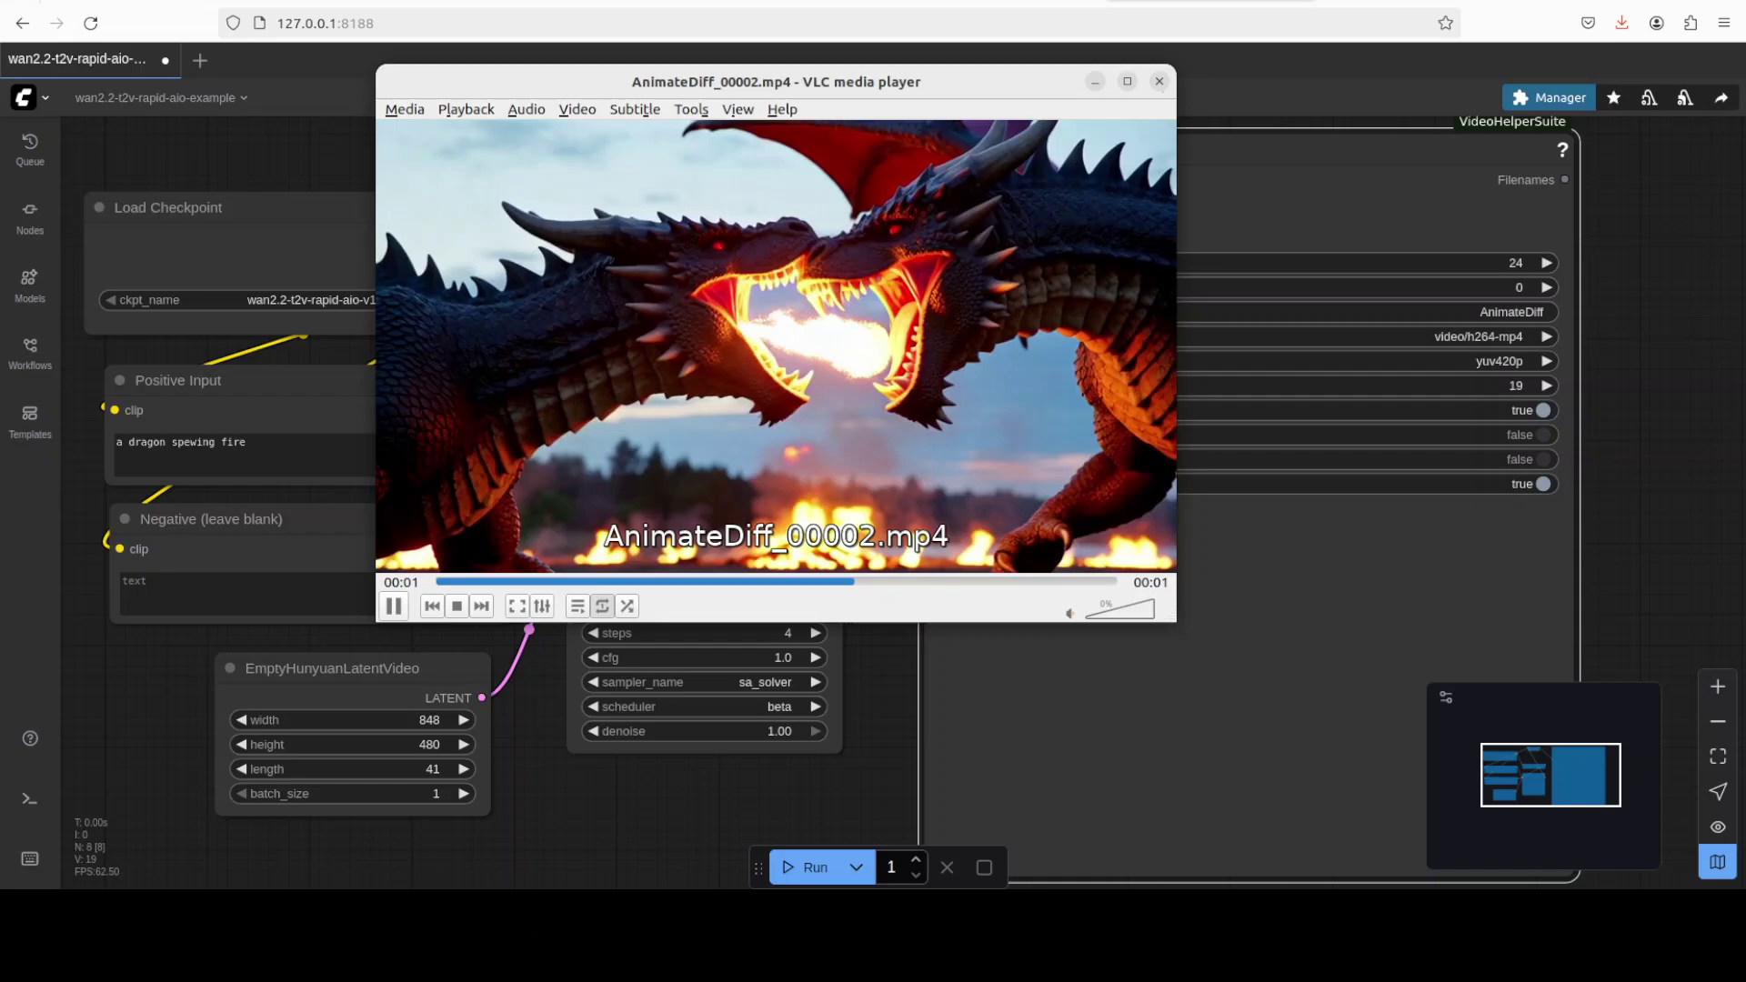
left_click(1158, 81)
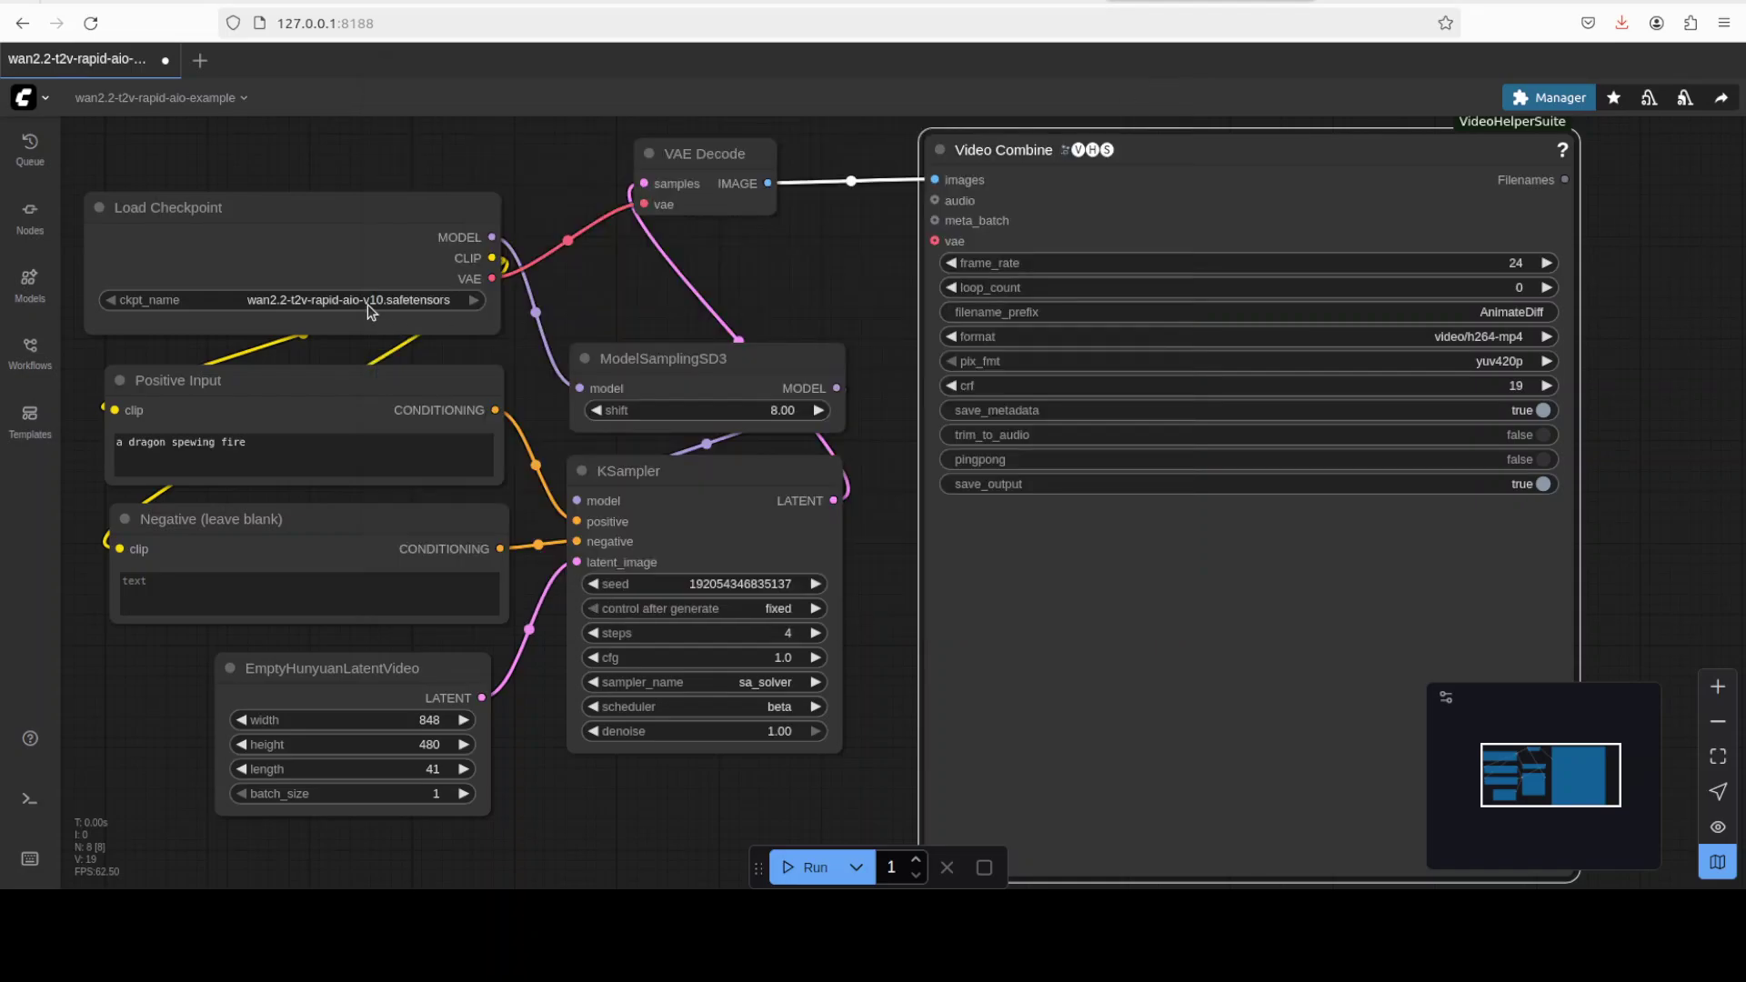
left_click(261, 211)
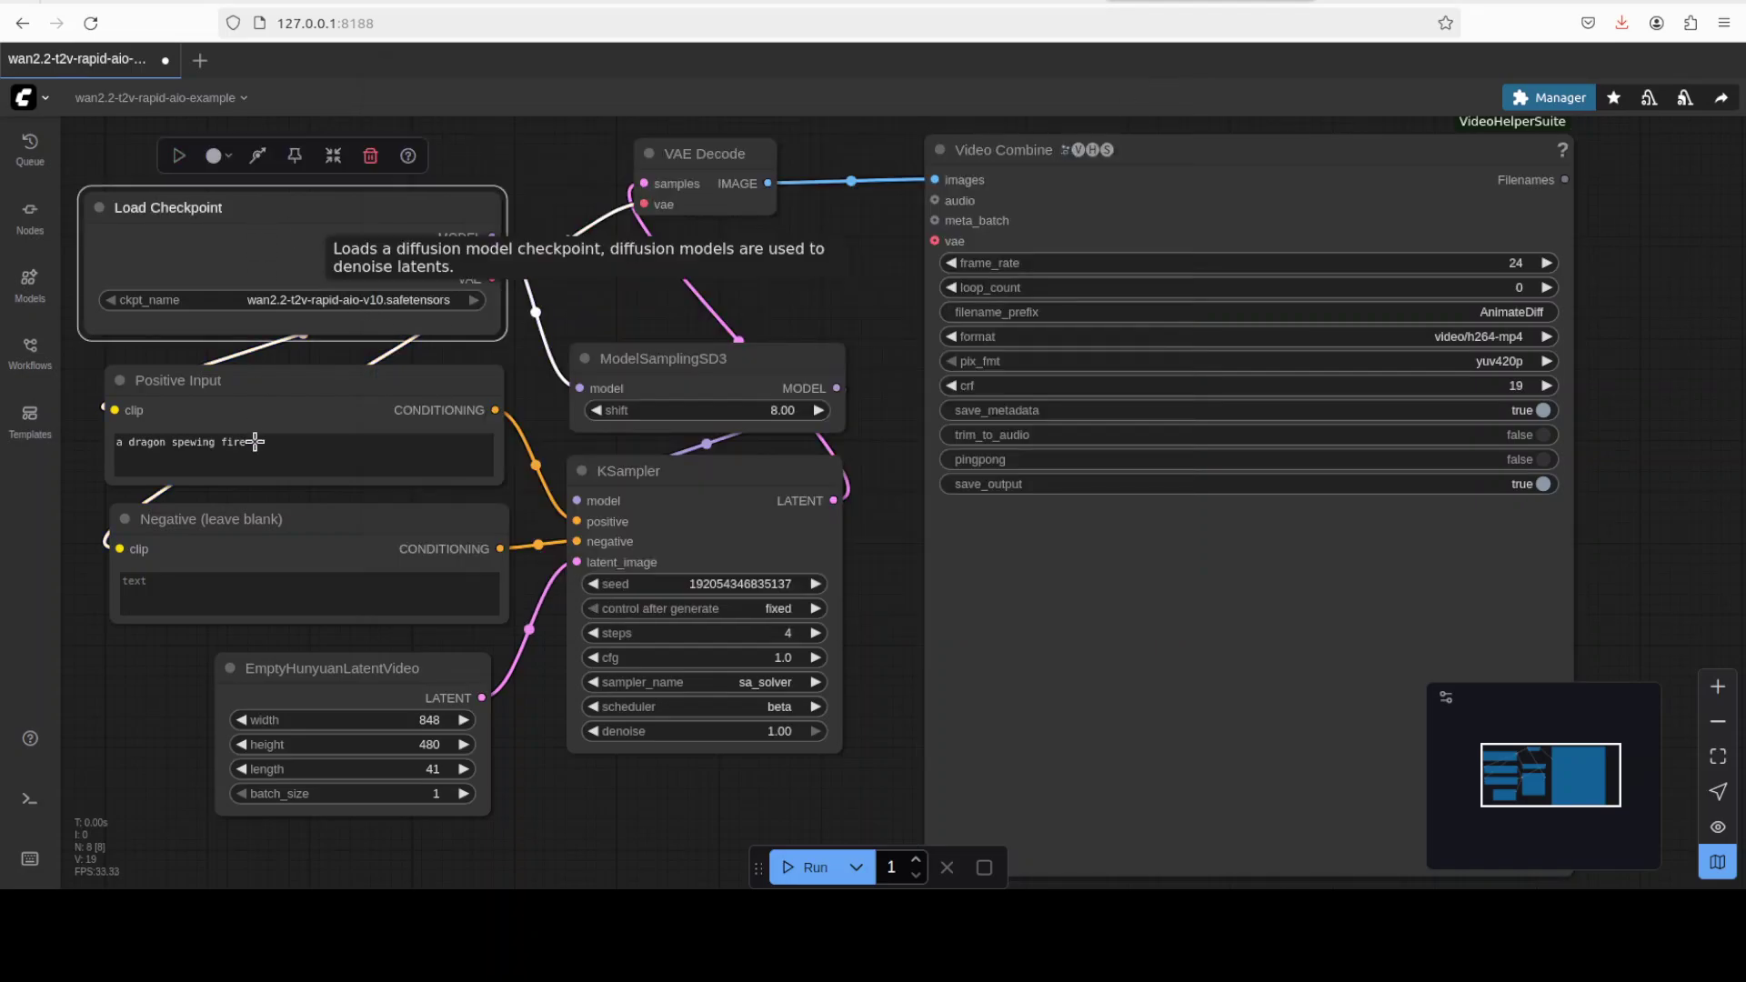
left_click(245, 383)
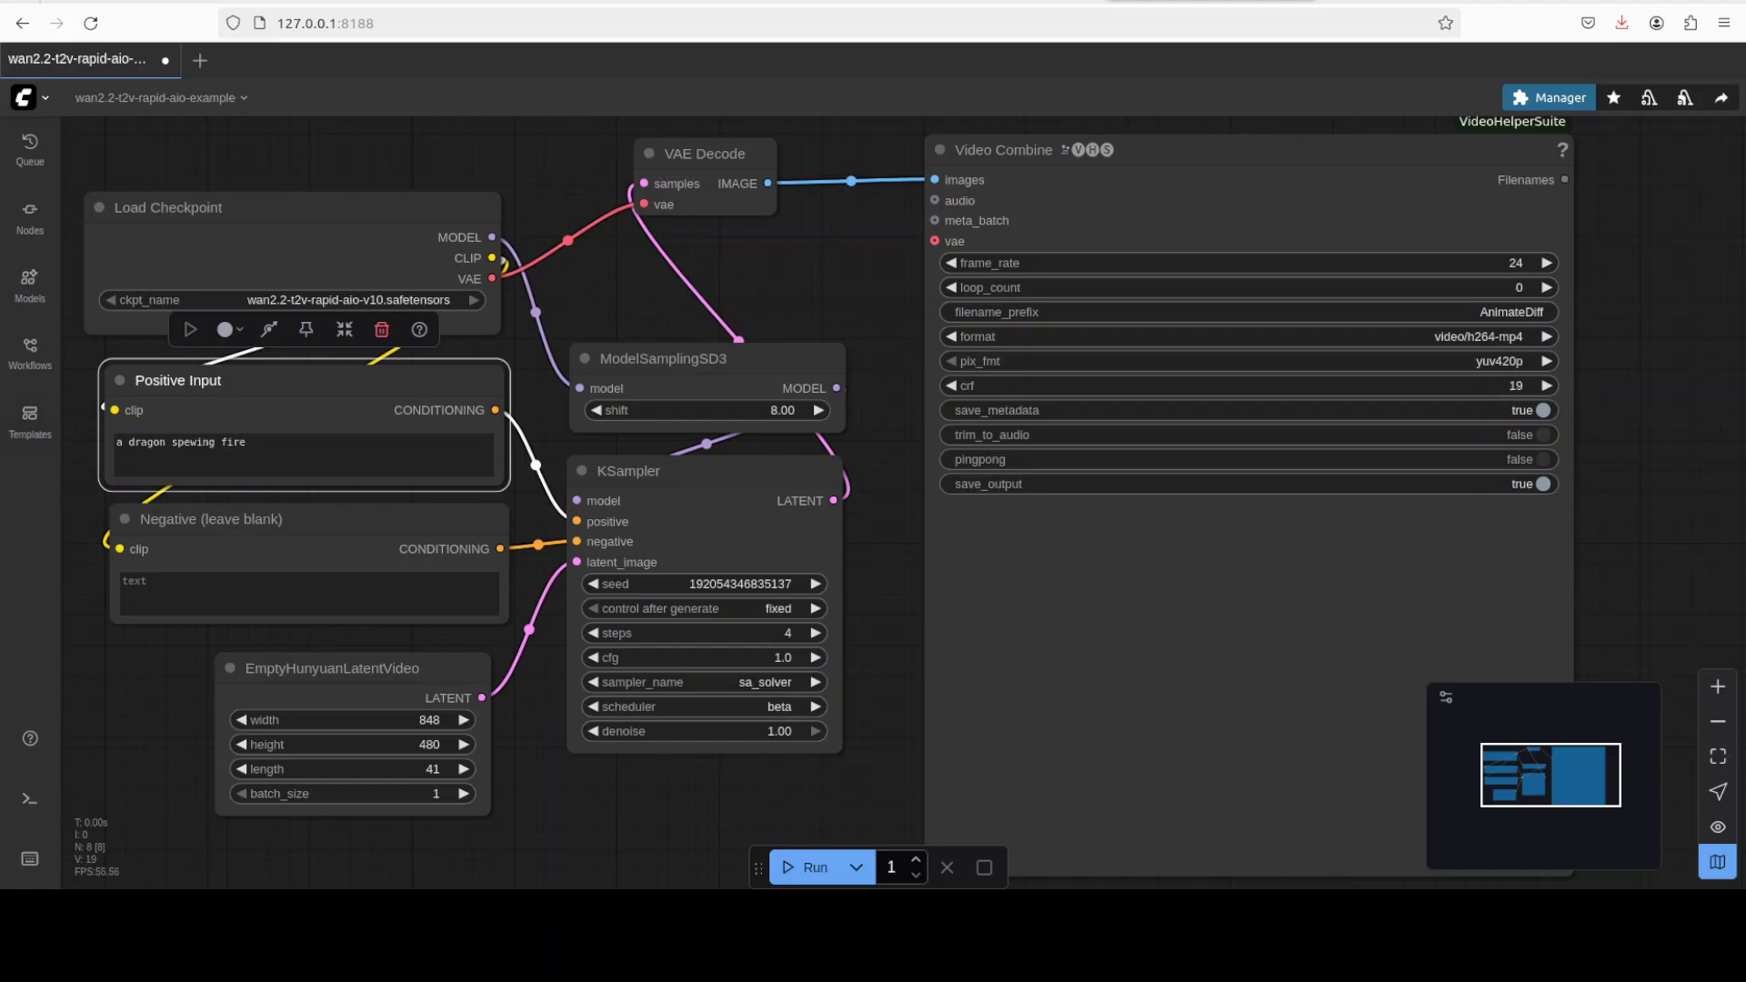
- Queue the 501-frame run, check frame_rate 24 and length, then watch the GPU terminal
key("ctrl+Return")
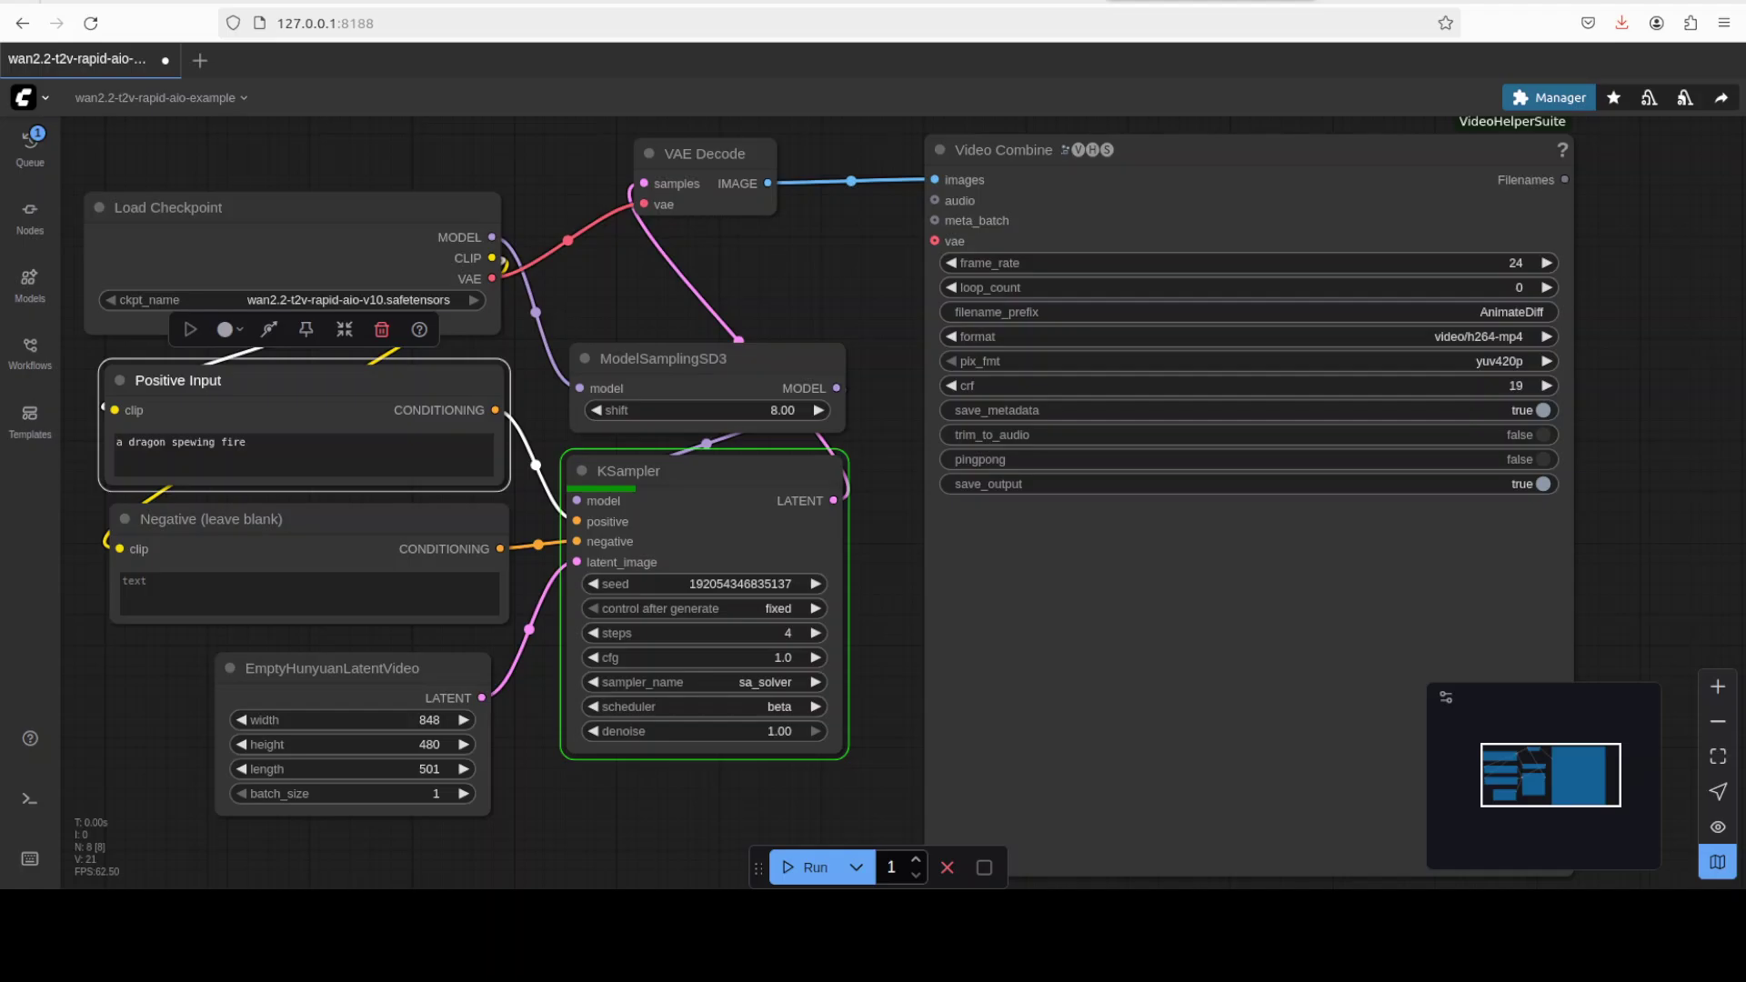
left_click(327, 671)
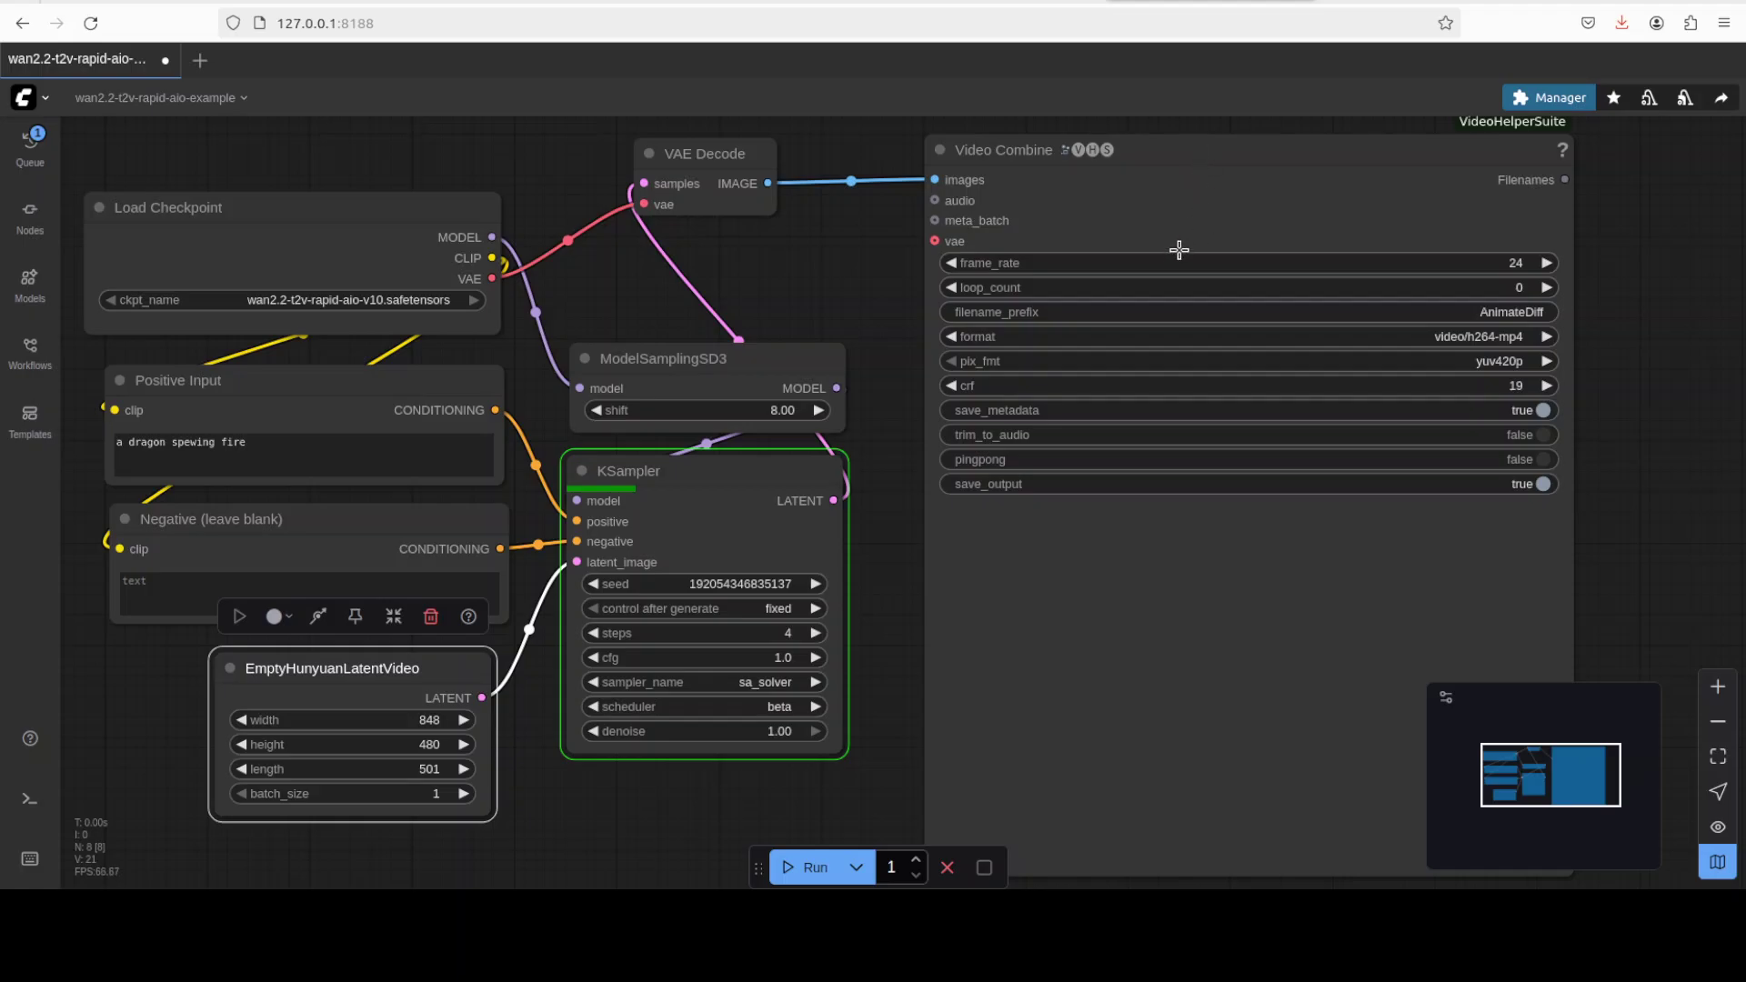
left_click(1481, 263)
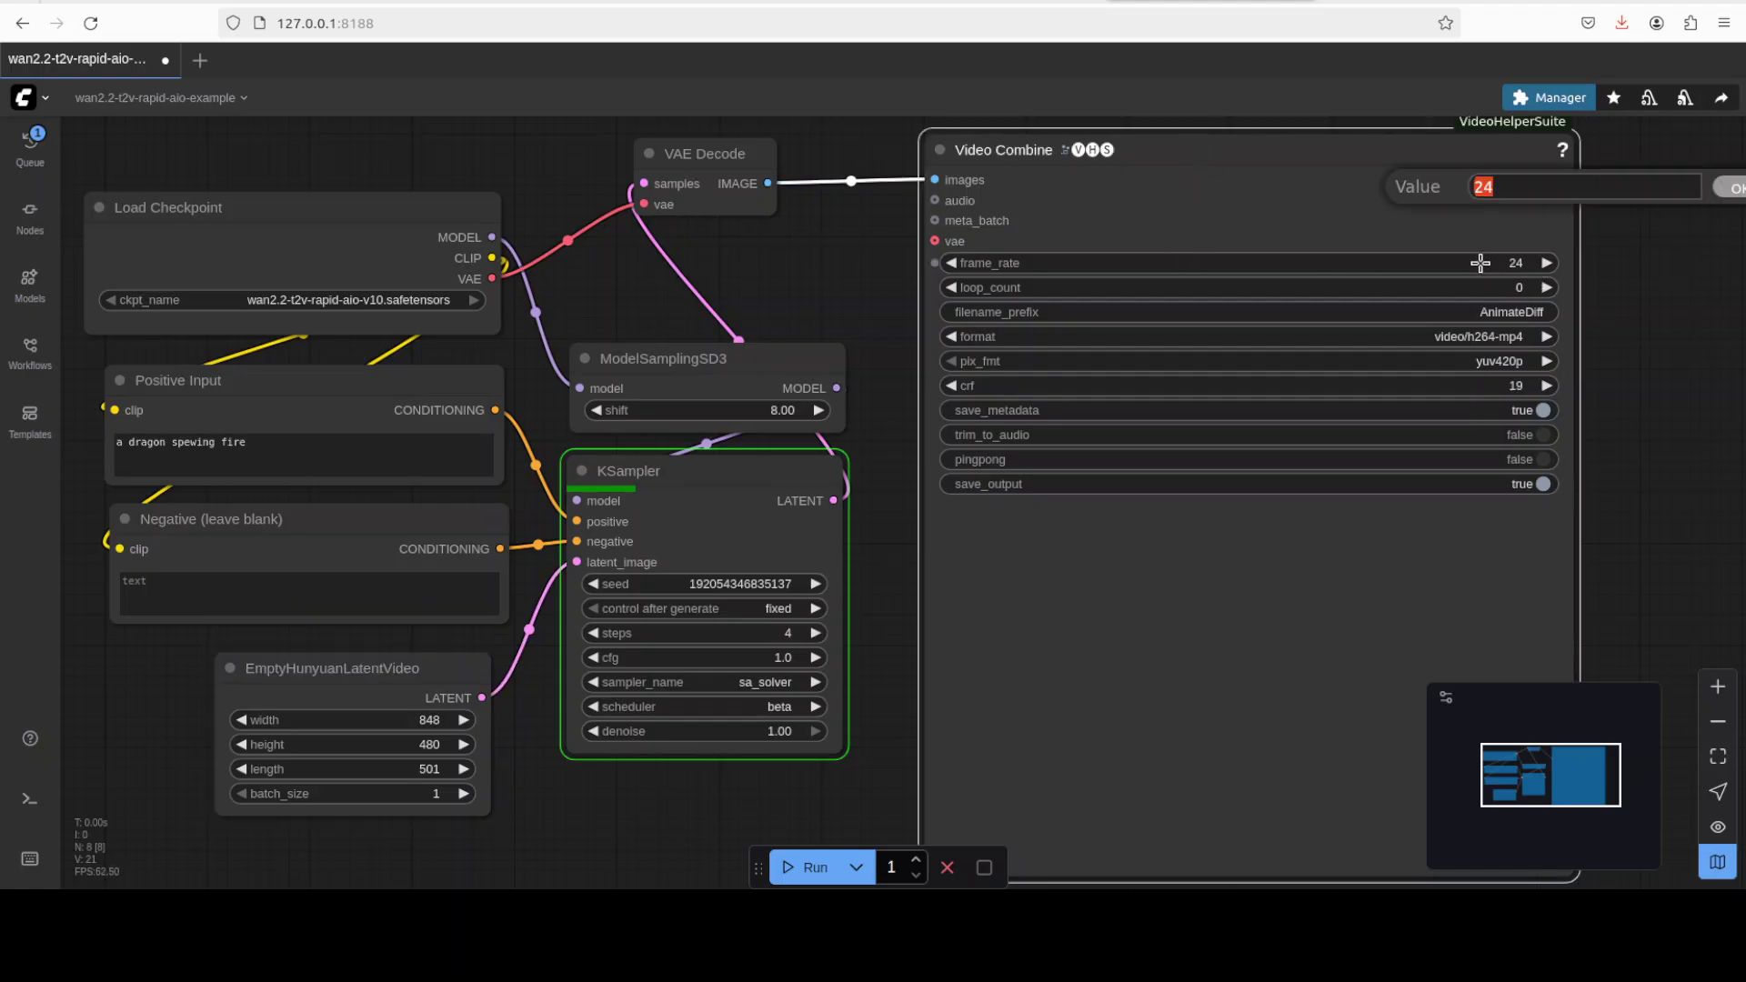
left_click(1734, 193)
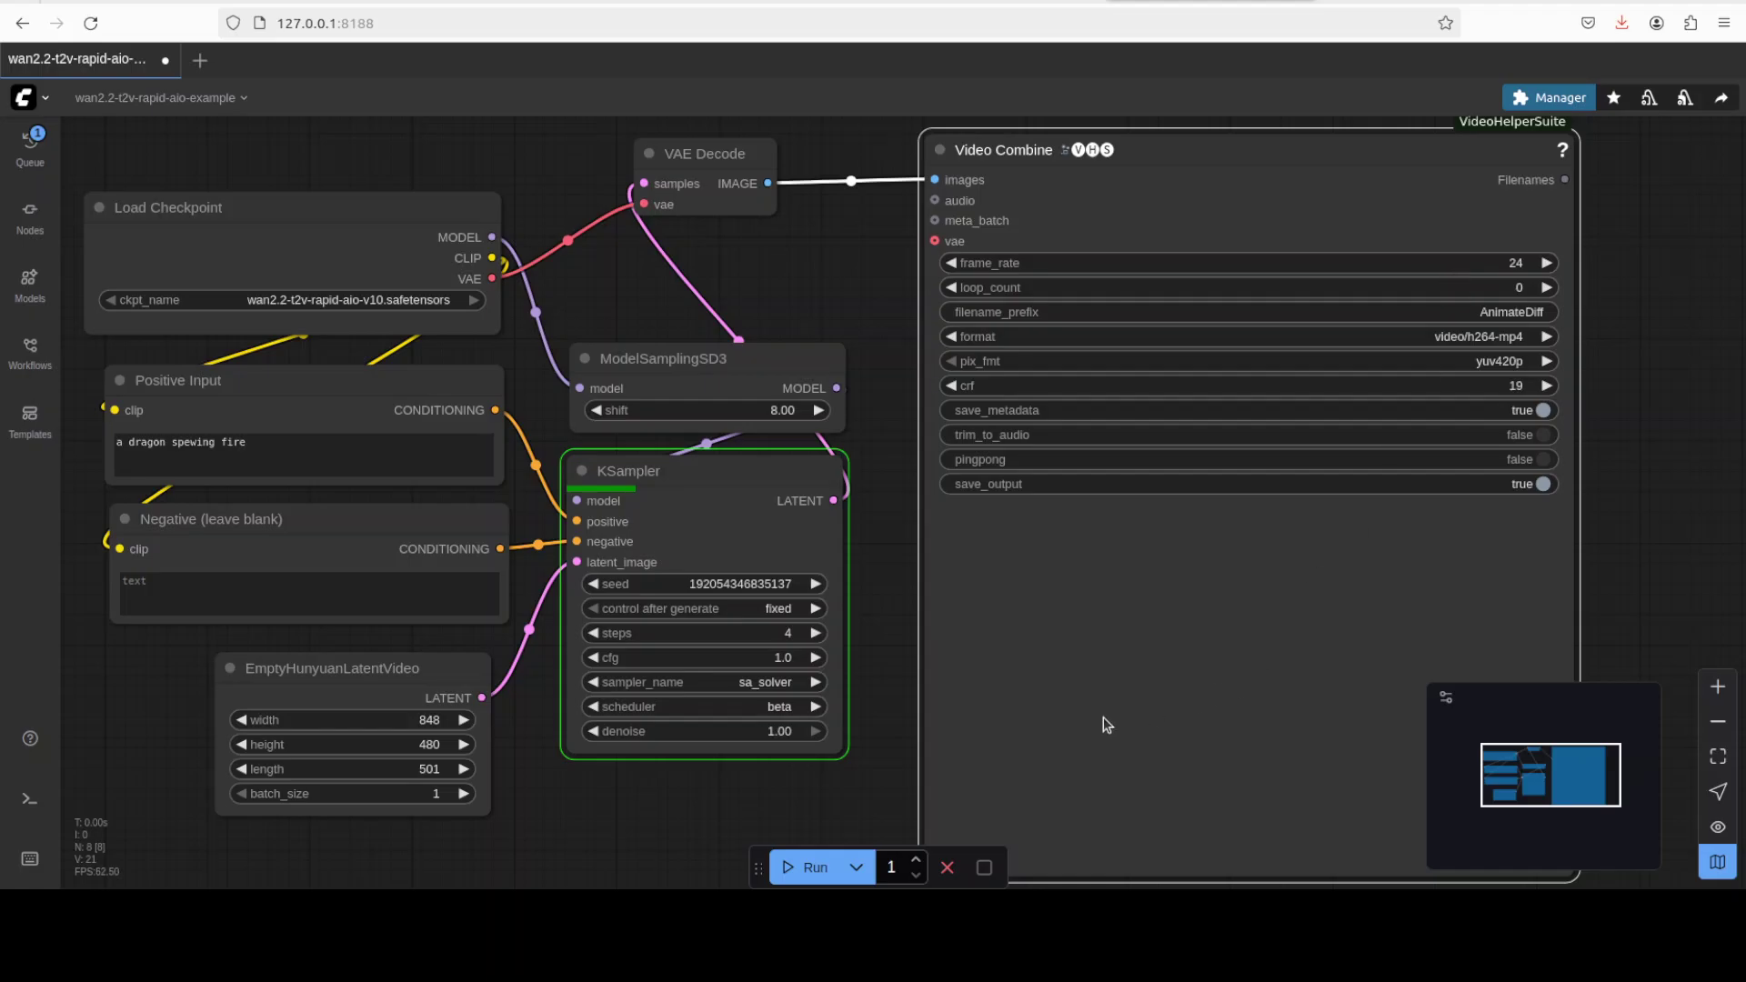
left_click(331, 774)
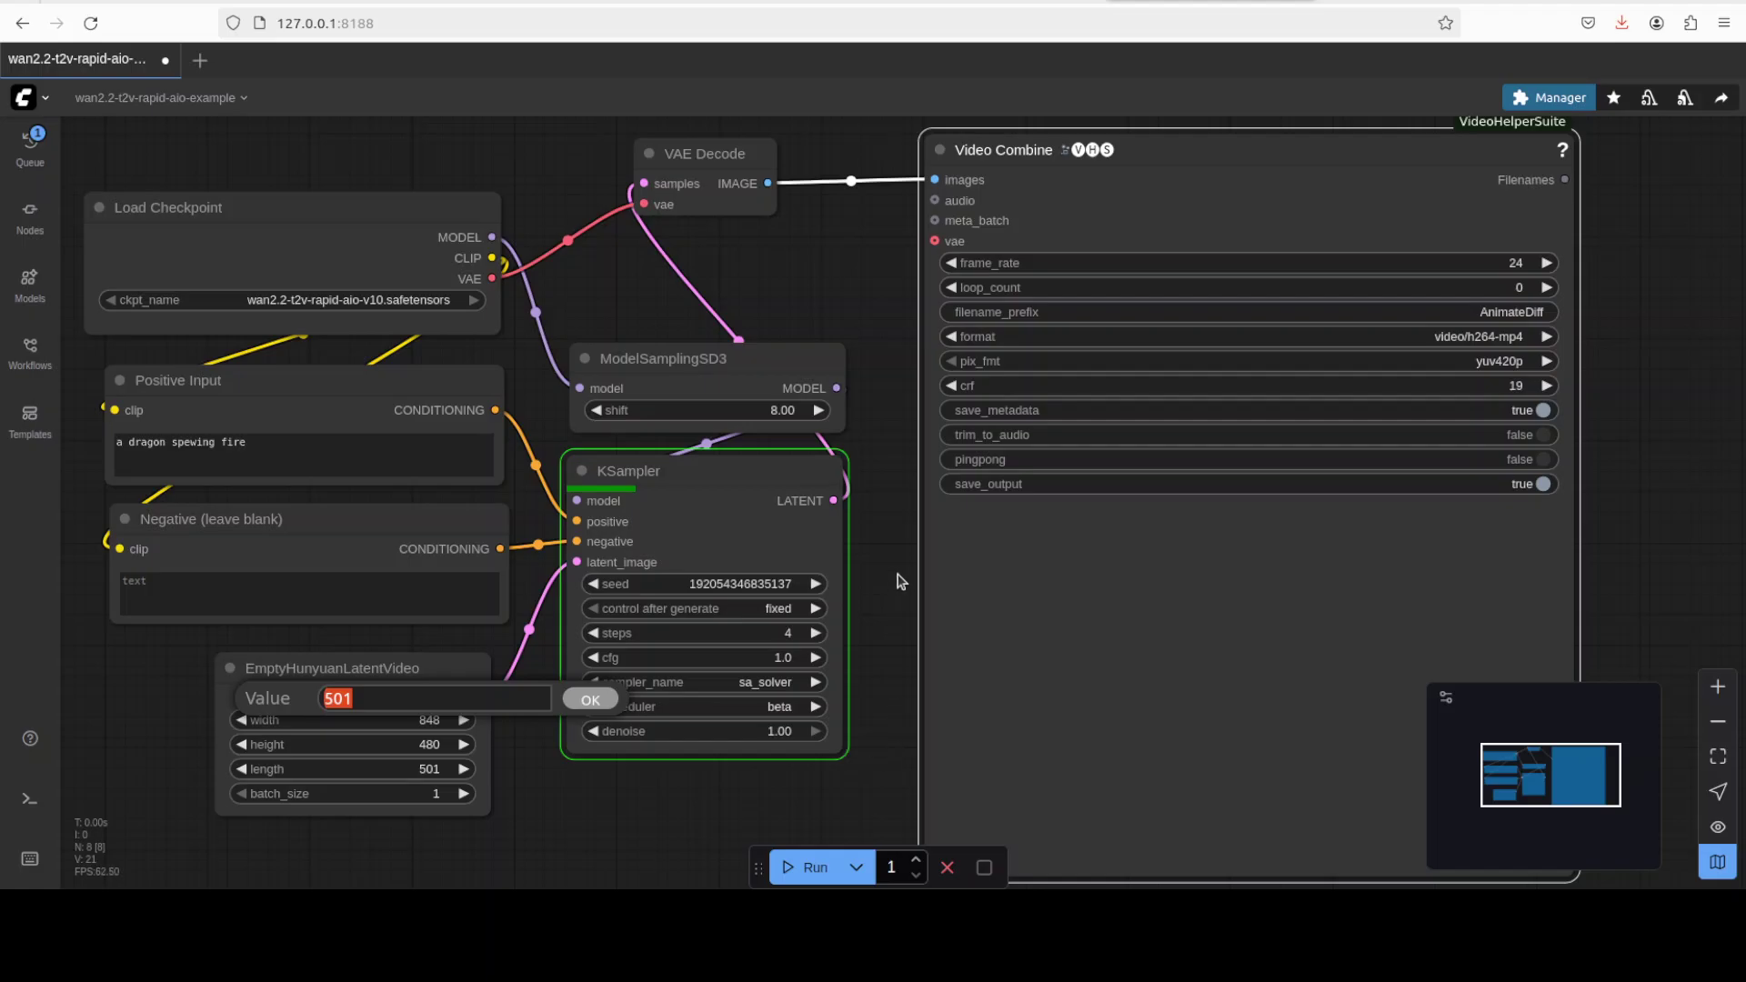
left_click(37, 189)
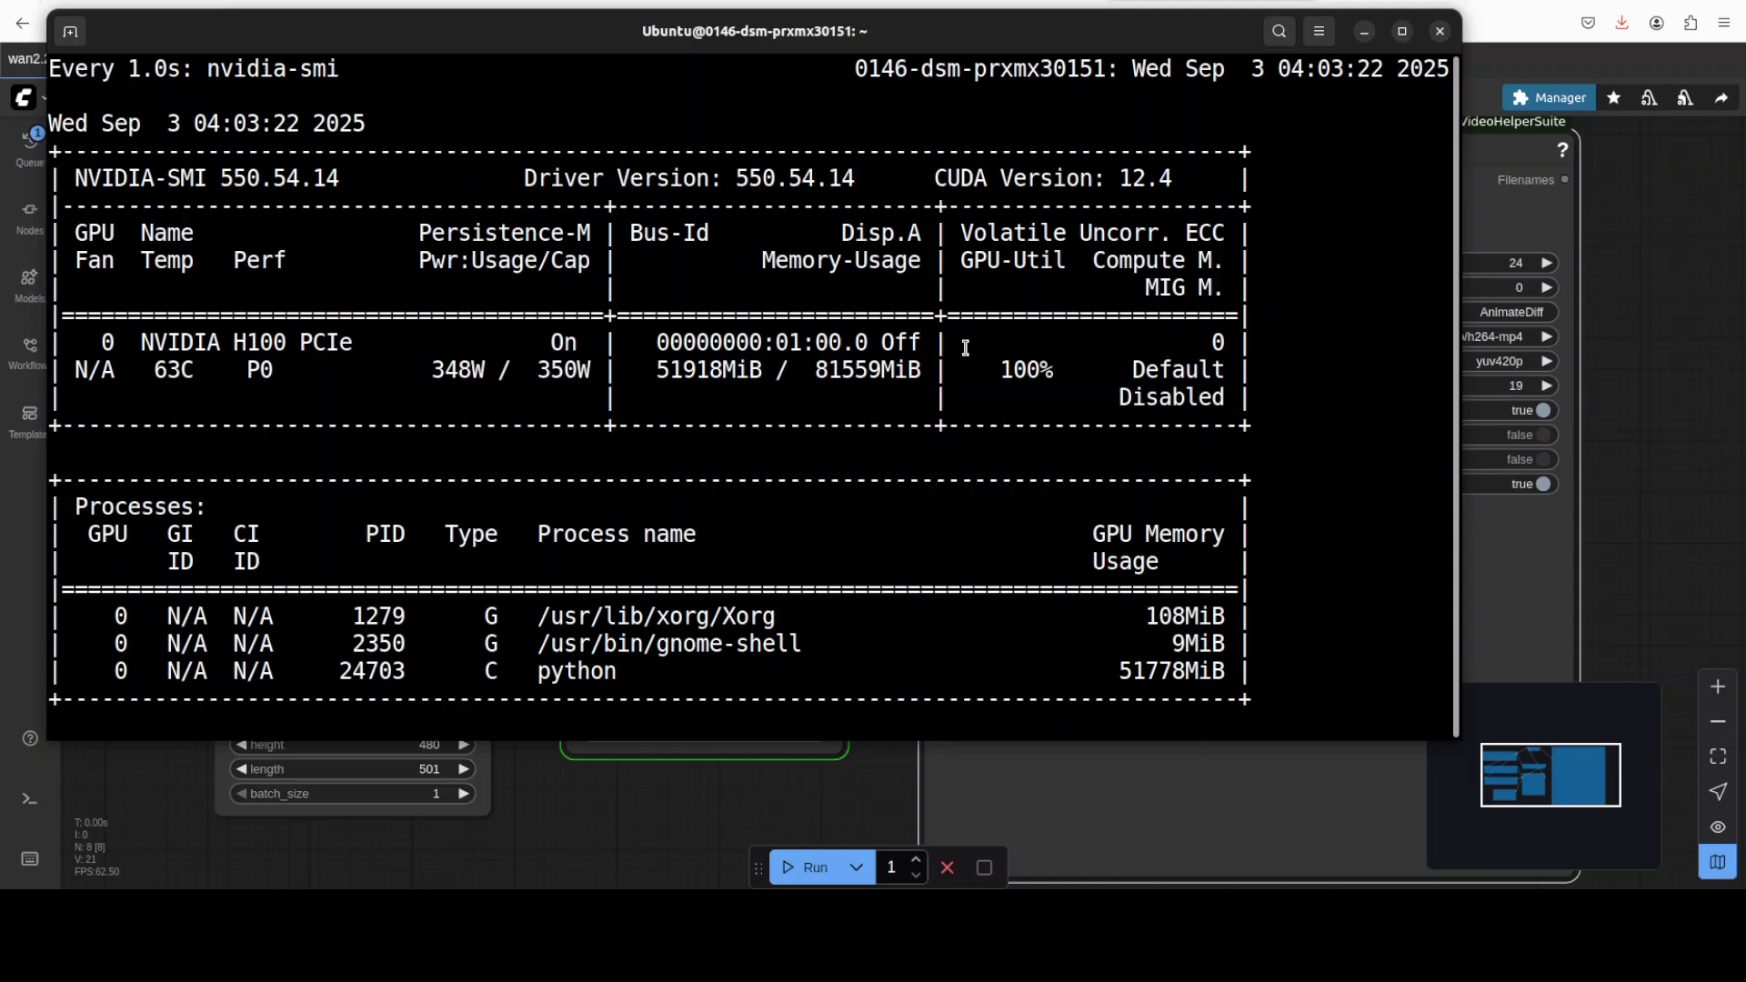
- Minimise the terminal after confirming the H100 at 100% use with 51918MiB memory
left_click(1364, 37)
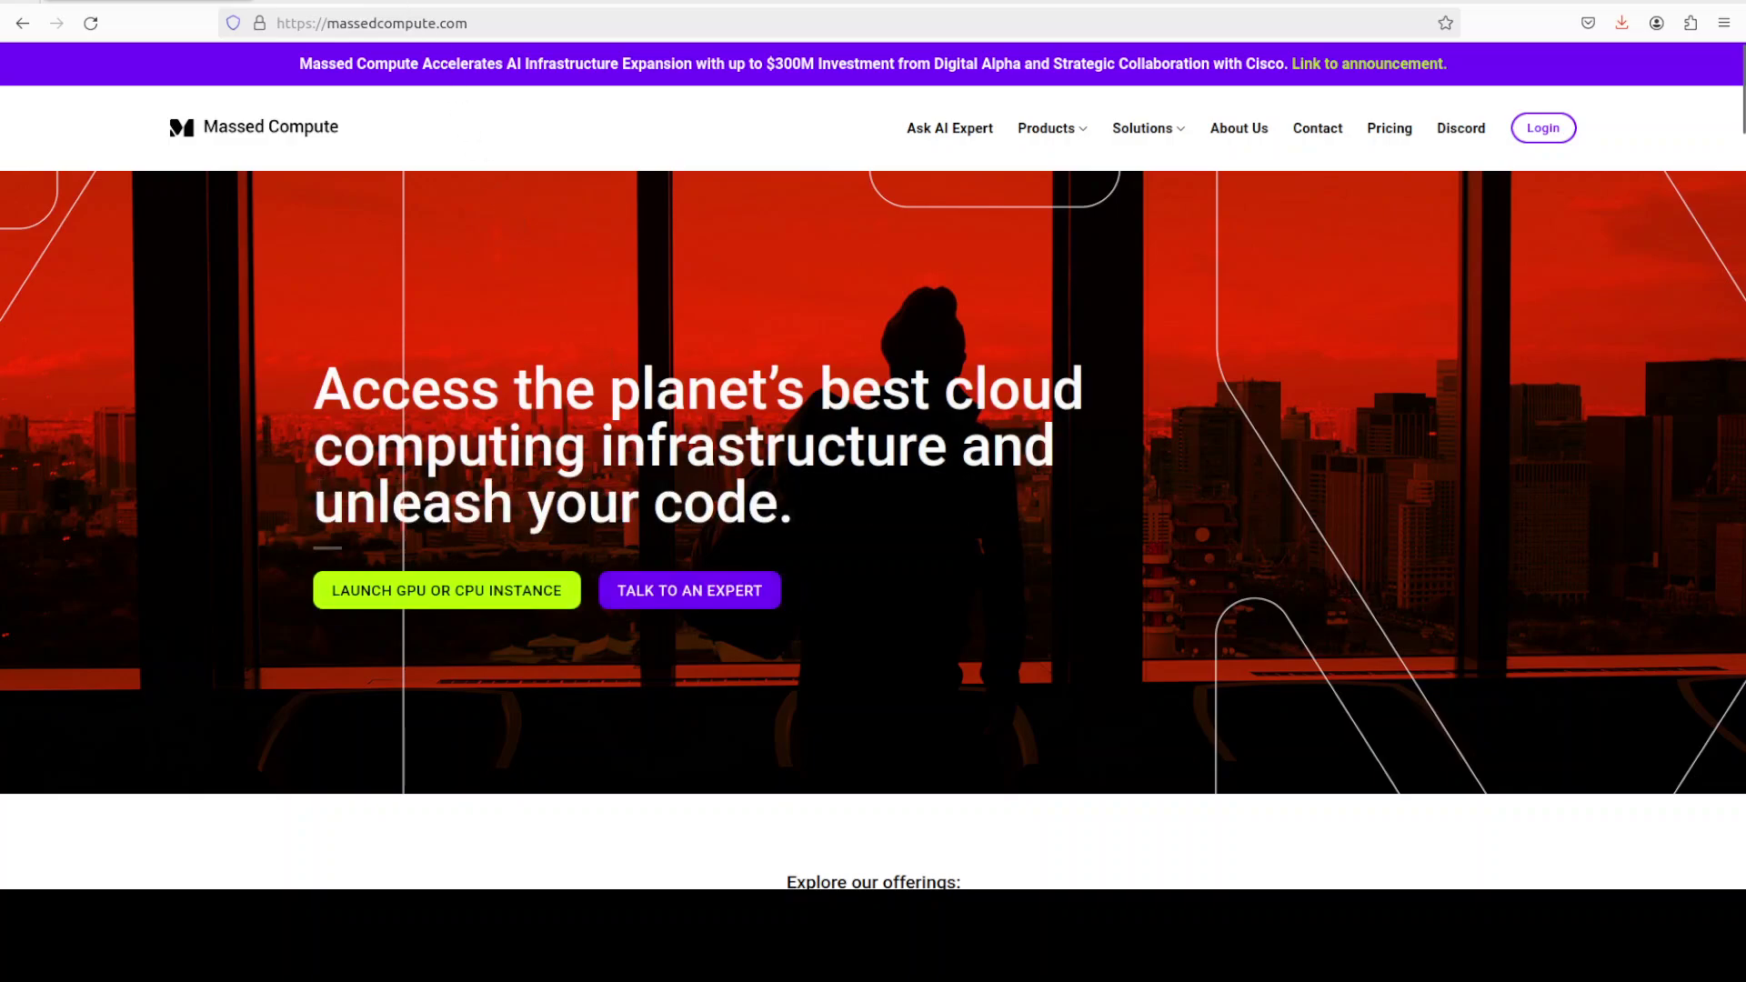
- Cycle browser tabs with Ctrl+Tab to the Eigent AI page
key("ctrl+Tab")
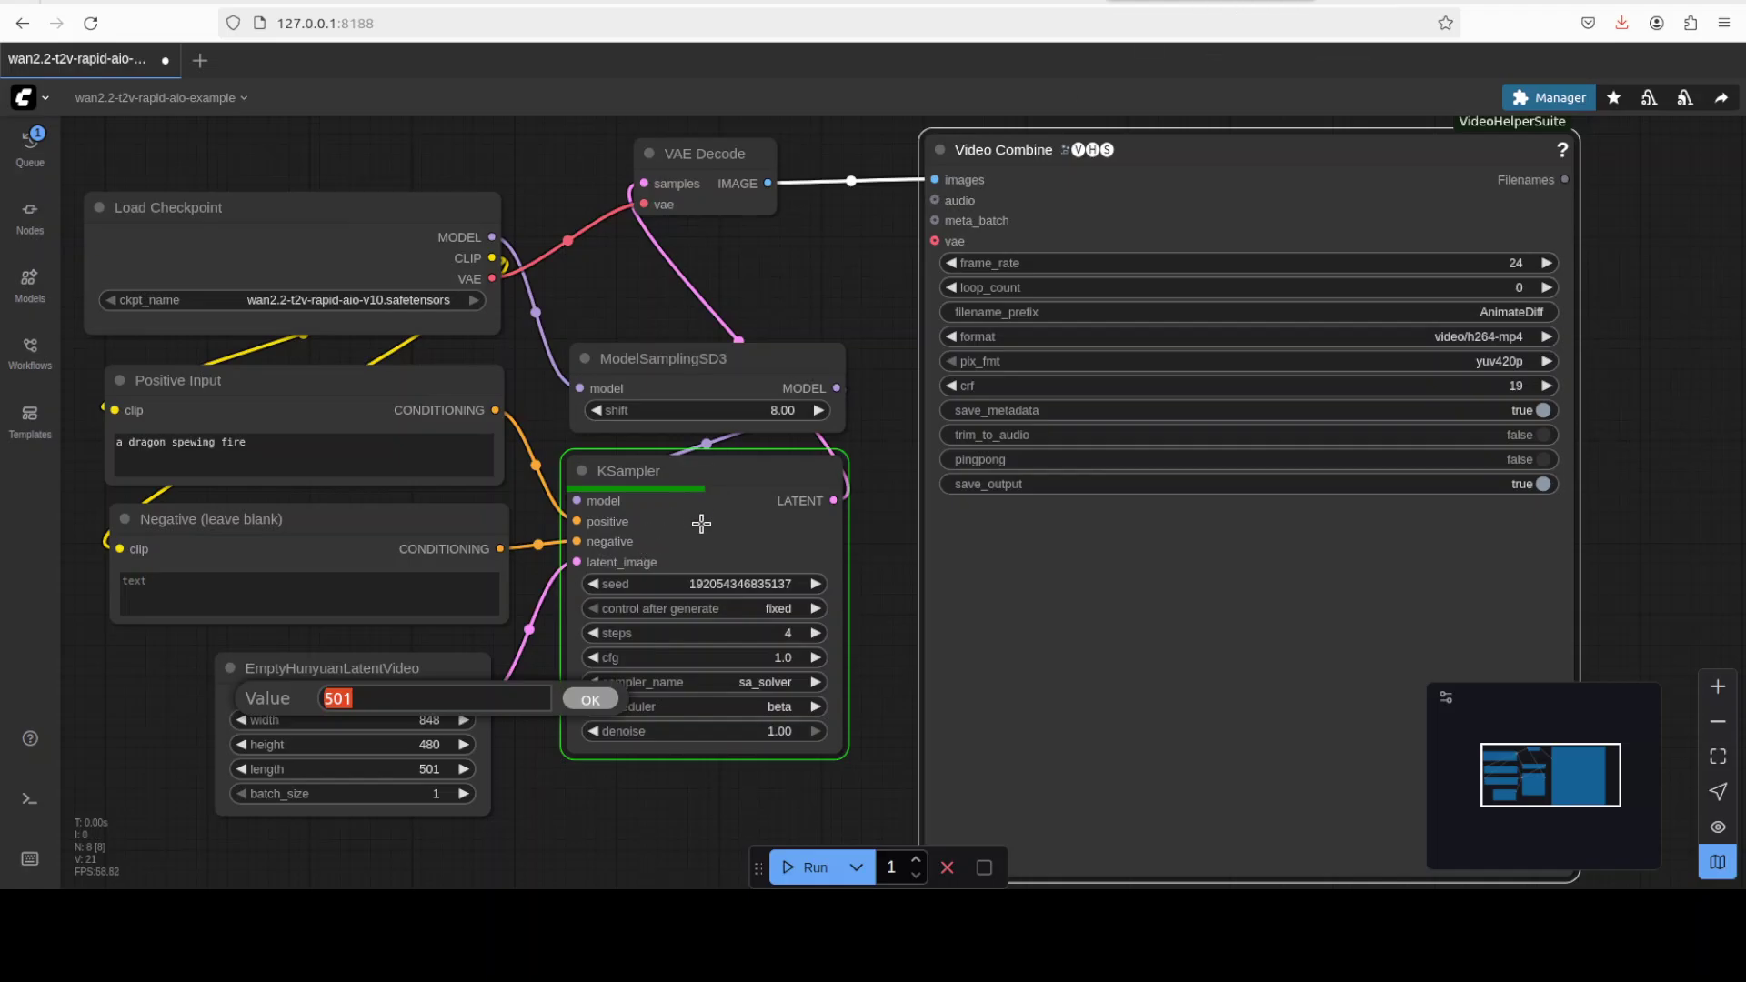
- Confirm the 501-frame length, select the prompt text, and switch to the ComfyUI output folder
left_click(591, 700)
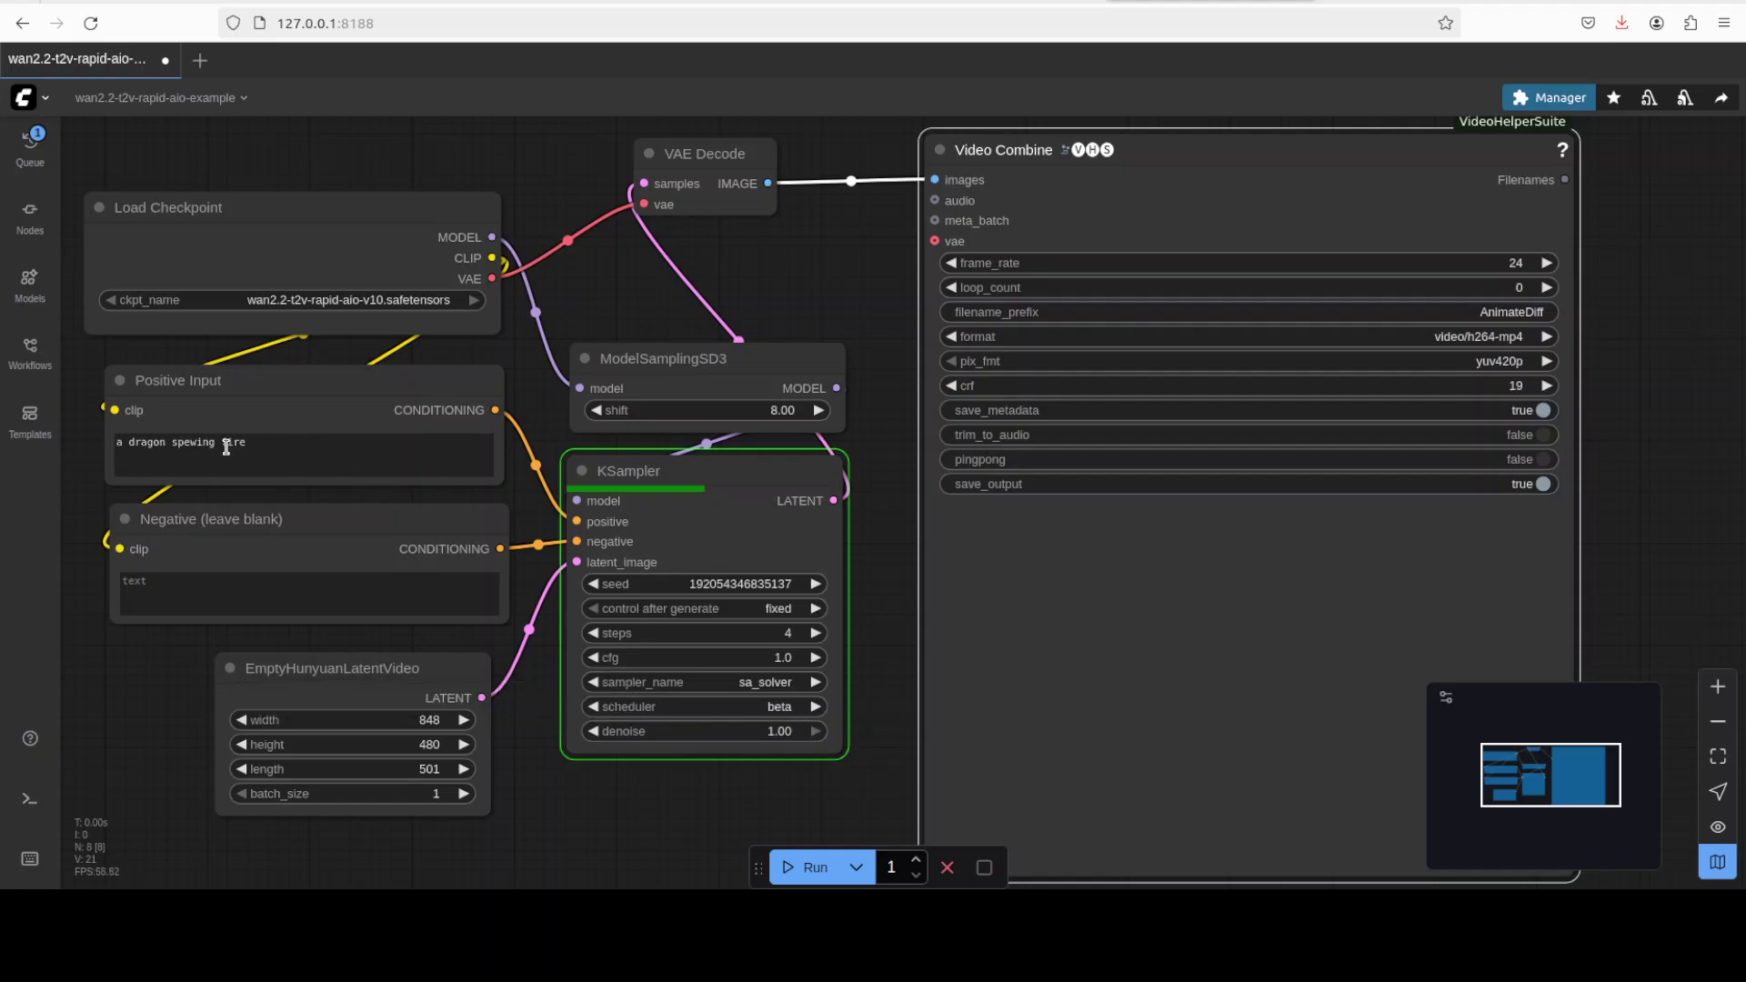
left_click_drag(255, 444, 102, 445)
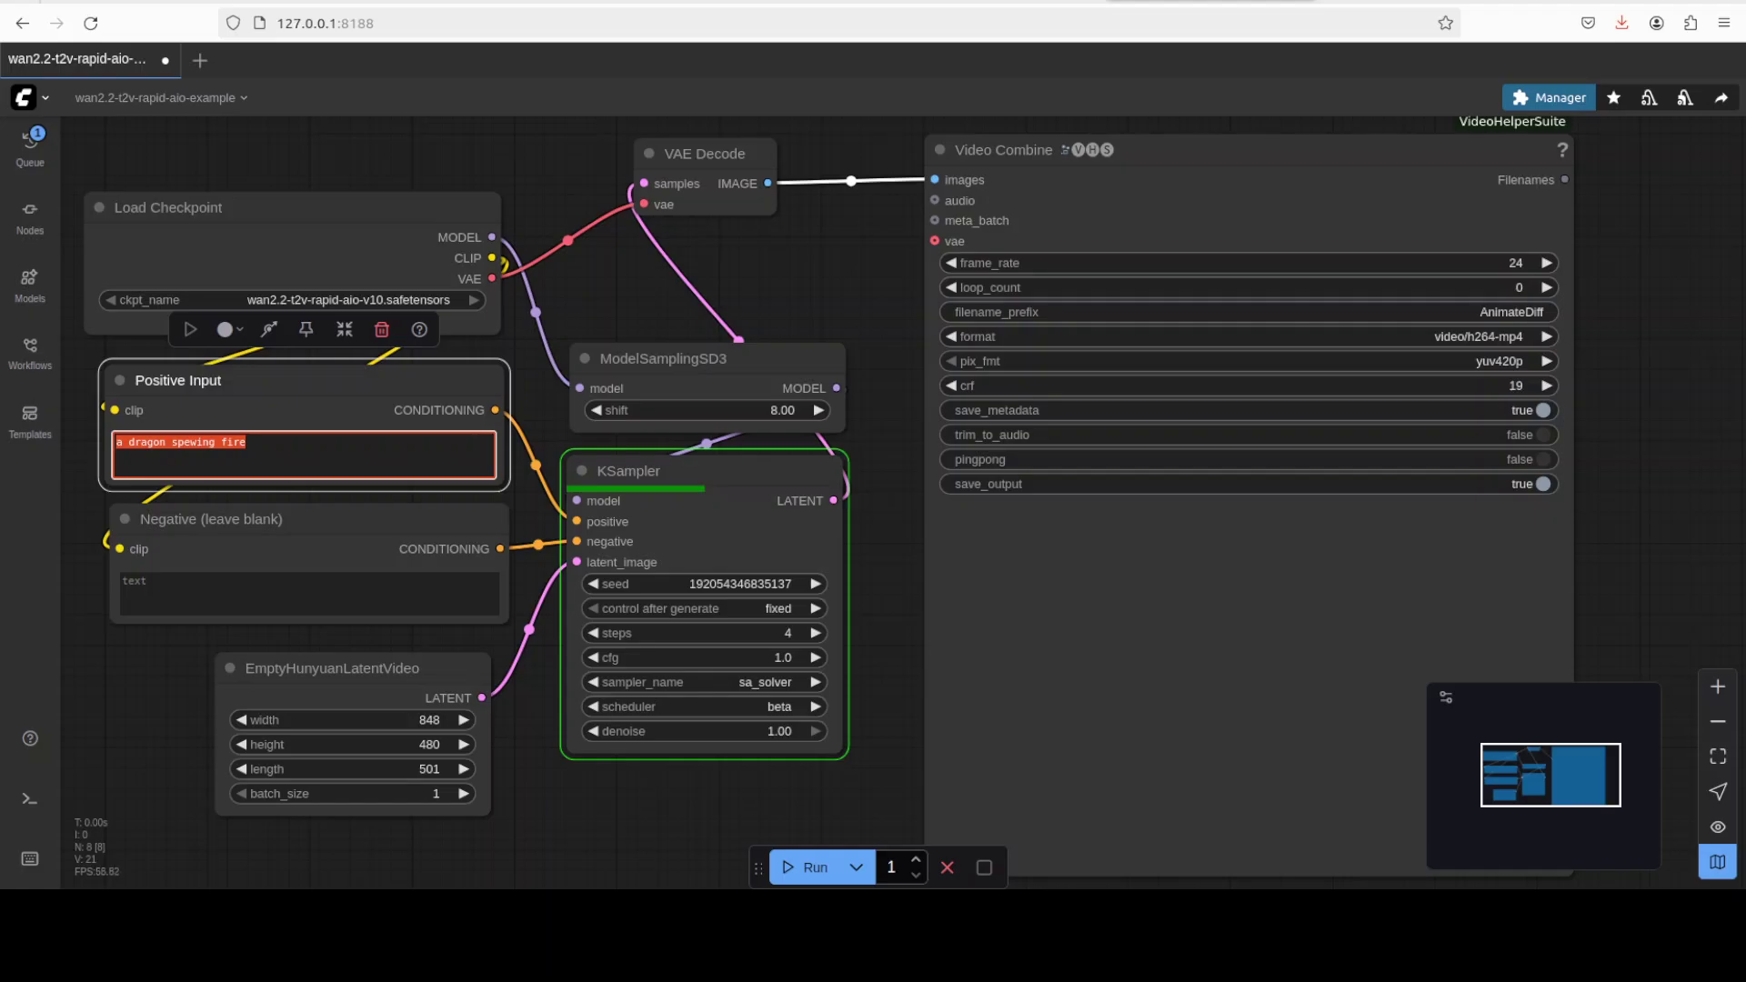
key("alt+Tab")
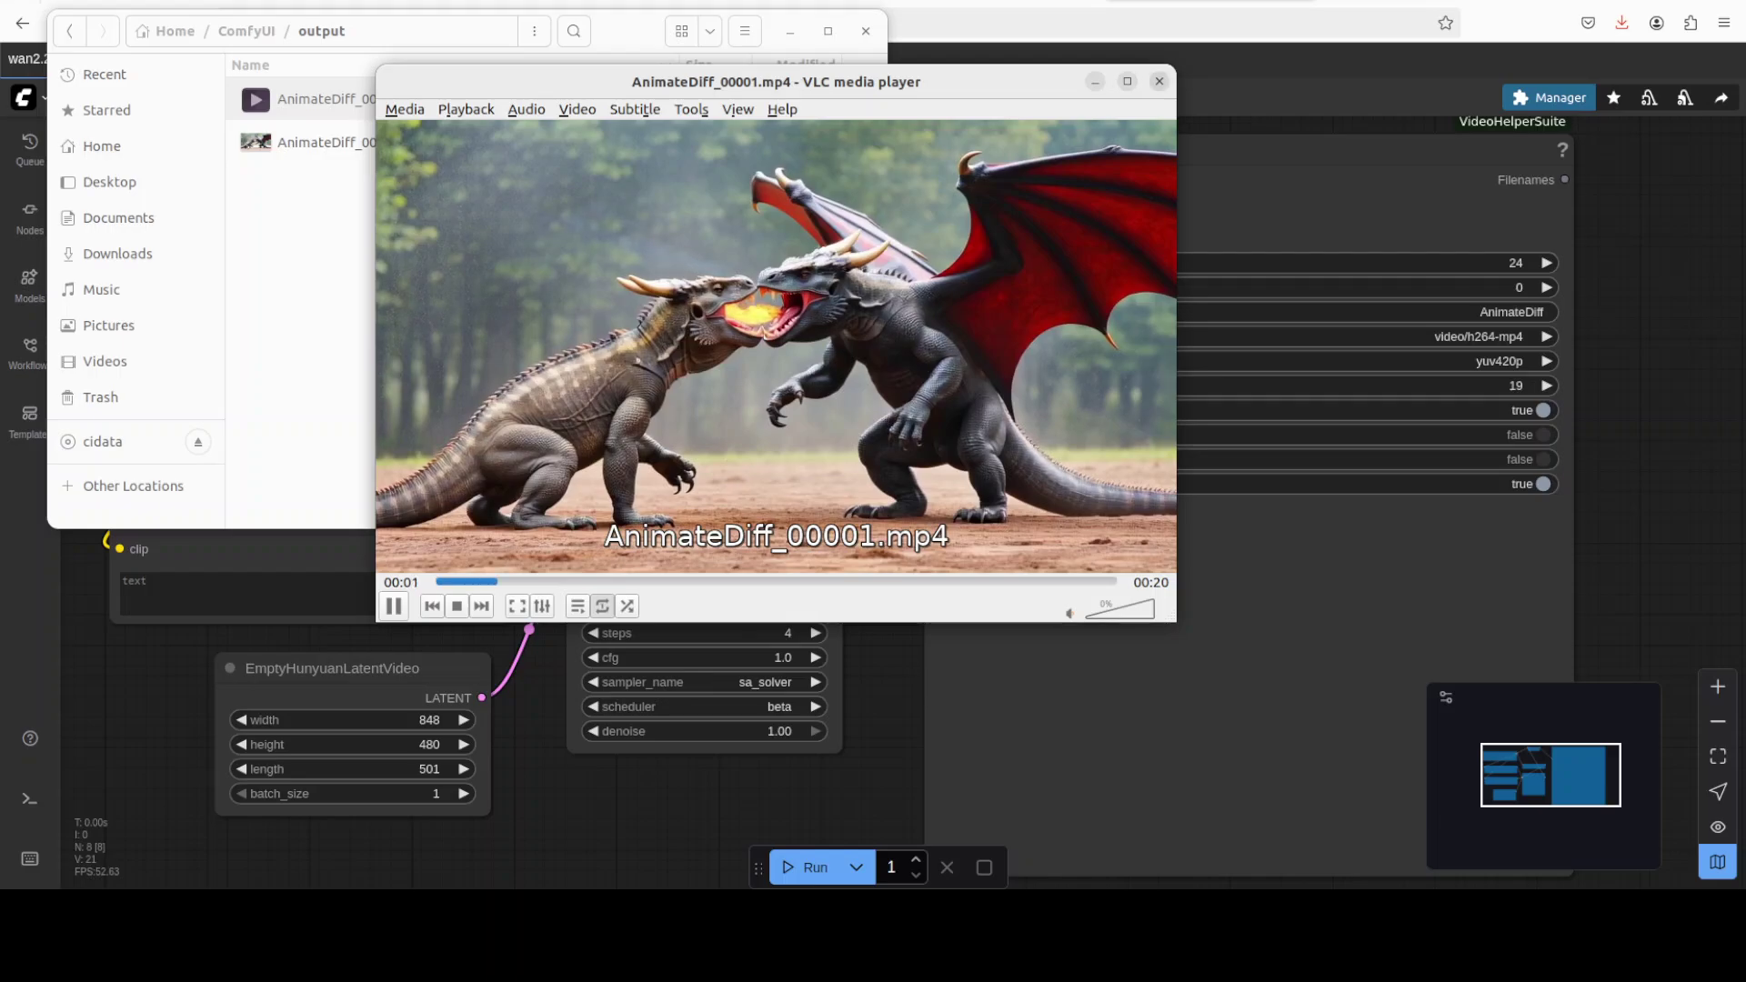
- Close VLC after the 20-second AnimateDiff_00001.mp4 dragon clip plays through
left_click(1159, 81)
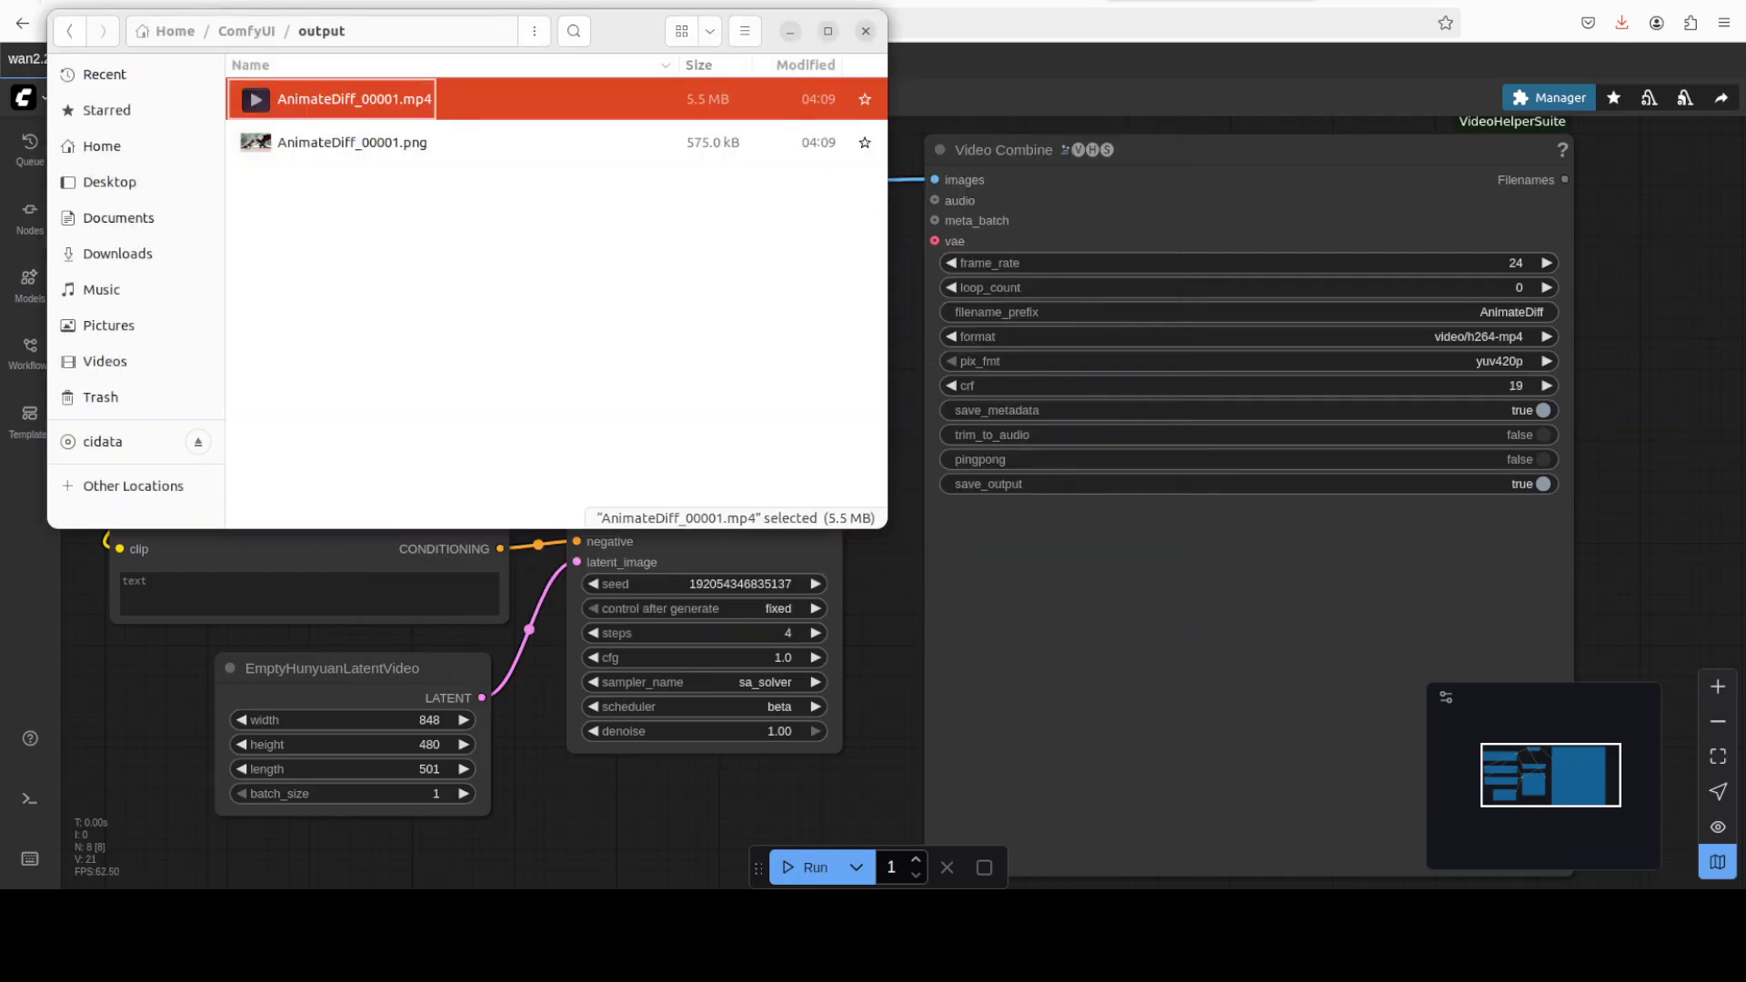